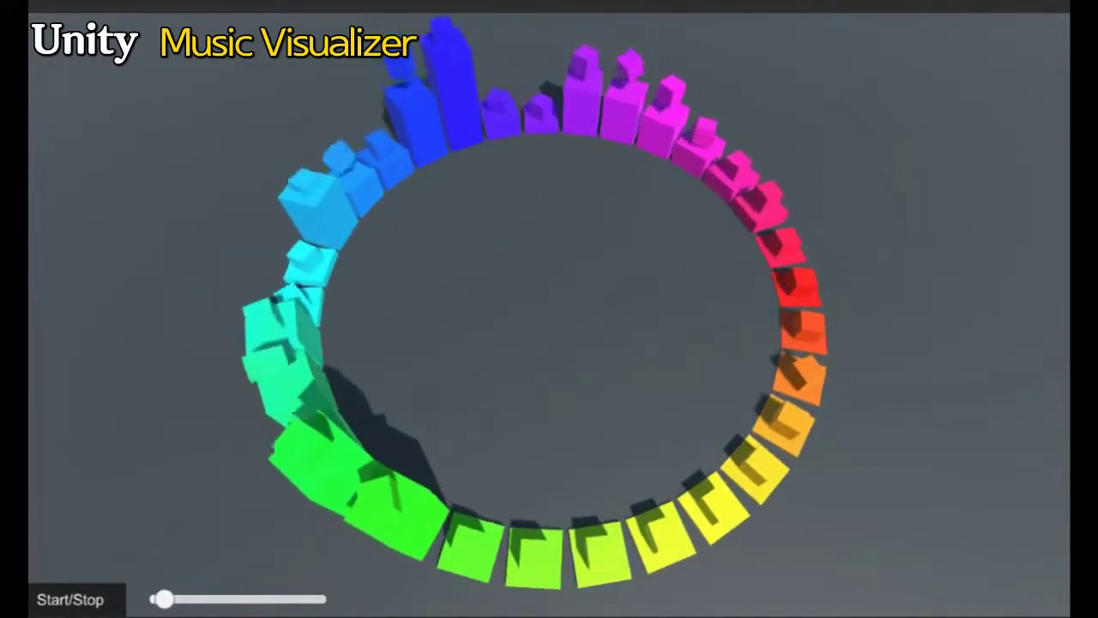
# - Shrink the Game view to a narrow left strip and orbit the Scene view around the bar ring
pyautogui.moveTo(1049, 368); pyautogui.dragTo(326, 372)
pyautogui.moveTo(741, 299)
pyautogui.mouseDown(button='middle')
pyautogui.moveTo(873, 281)
pyautogui.moveTo(618, 341)
pyautogui.mouseUp(button='middle')
pyautogui.moveTo(618, 340)
pyautogui.keyDown('alt'); pyautogui.mouseDown()
pyautogui.moveTo(736, 410)
pyautogui.moveTo(867, 267)
pyautogui.moveTo(624, 343)
pyautogui.moveTo(779, 248)
pyautogui.moveTo(679, 284)
pyautogui.mouseUp(); pyautogui.keyUp('alt')
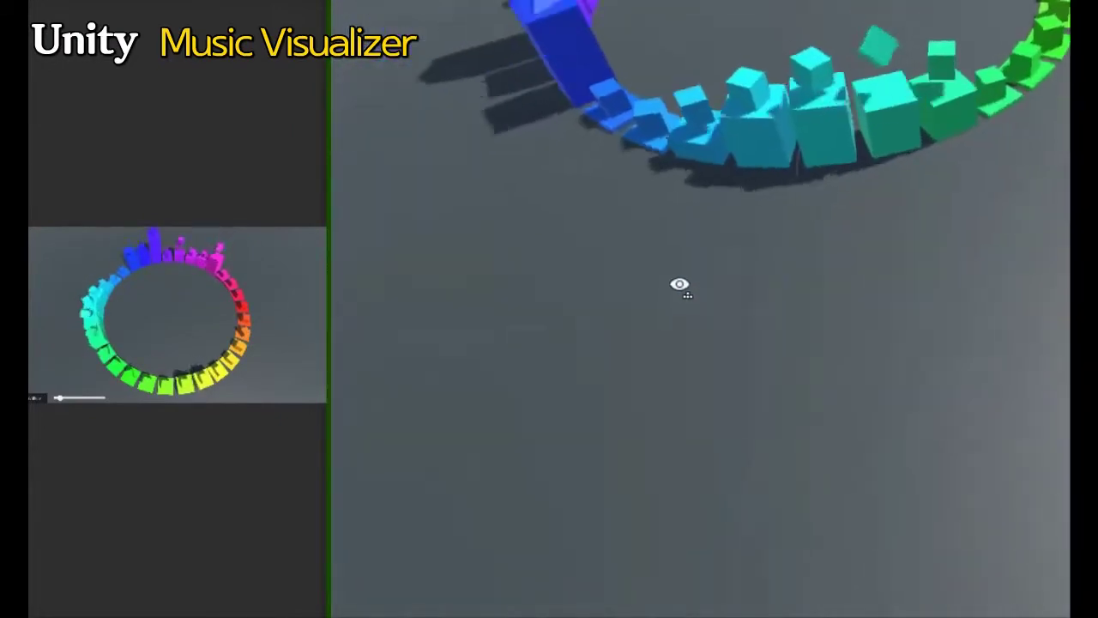
# - Zoom out and pan the Scene view until the whole ring and its light show, then orbit it
pyautogui.scroll(-3, 680, 284)
pyautogui.moveTo(760, 292); pyautogui.dragTo(763, 340, button='middle')
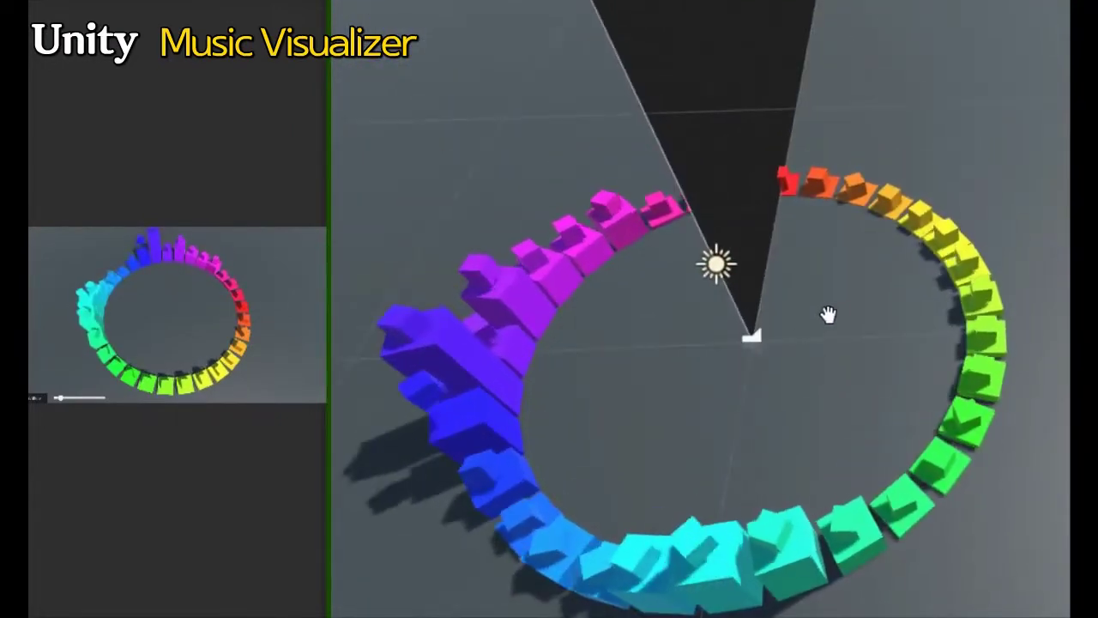
pyautogui.moveTo(828, 315)
pyautogui.keyDown('alt'); pyautogui.mouseDown()
pyautogui.moveTo(772, 318)
pyautogui.moveTo(832, 318)
pyautogui.moveTo(819, 284)
pyautogui.moveTo(816, 309)
pyautogui.mouseUp(); pyautogui.keyUp('alt')
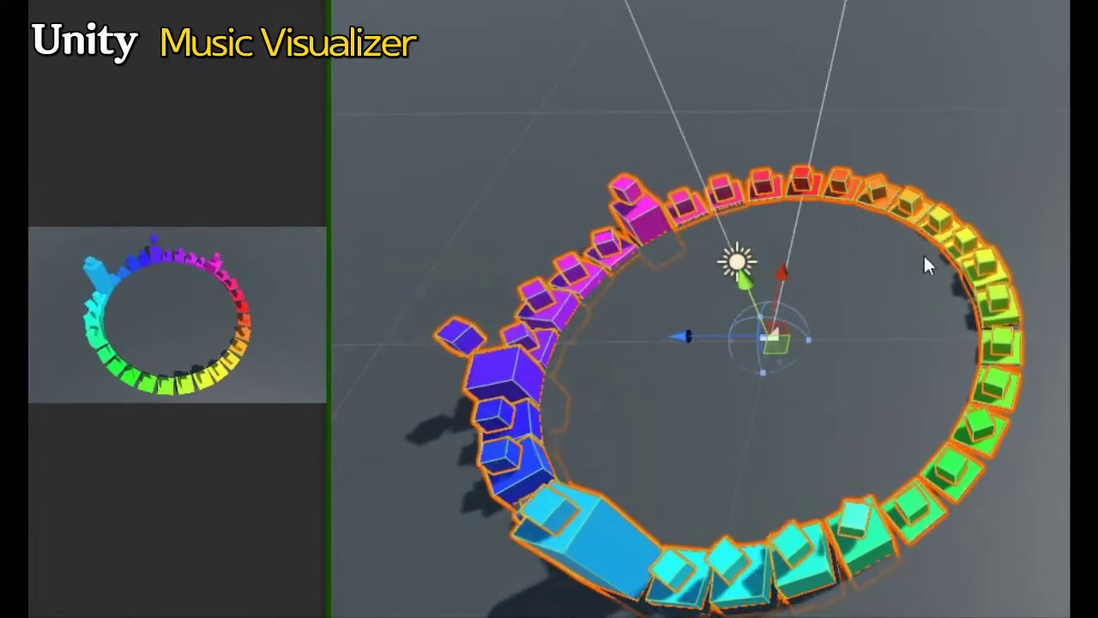
# - Zoom in on the ring and widen the Scene view at the Game view's expense
pyautogui.scroll(3, 840, 260)
pyautogui.moveTo(838, 274)
pyautogui.mouseDown(button='right')
pyautogui.moveTo(742, 351)
pyautogui.moveTo(730, 277)
pyautogui.mouseUp(button='right')
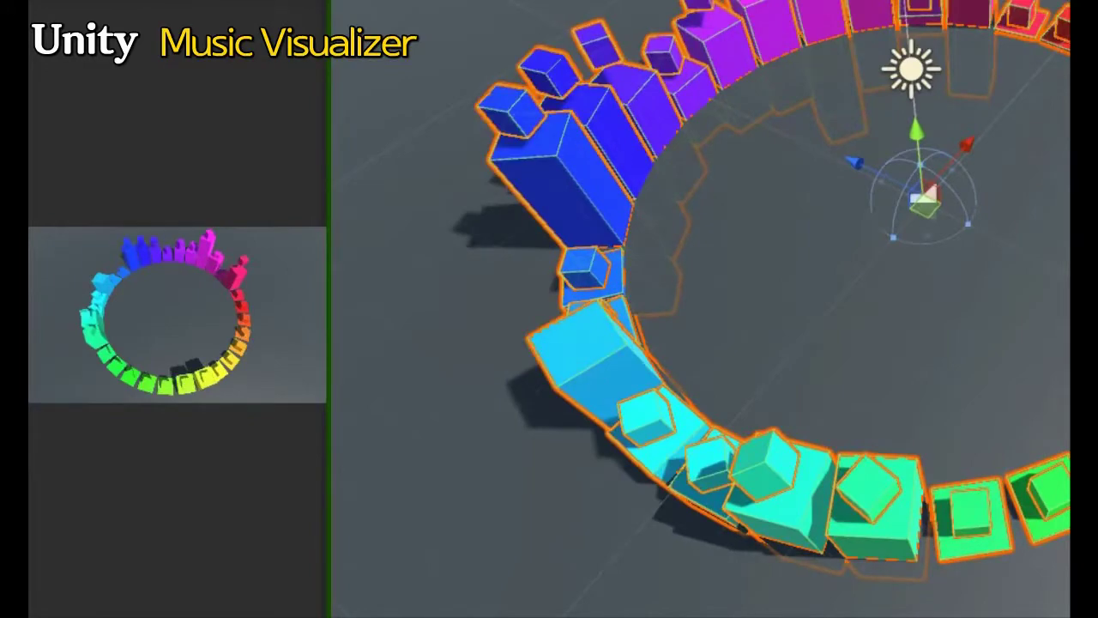
pyautogui.moveTo(329, 180); pyautogui.dragTo(34, 180)
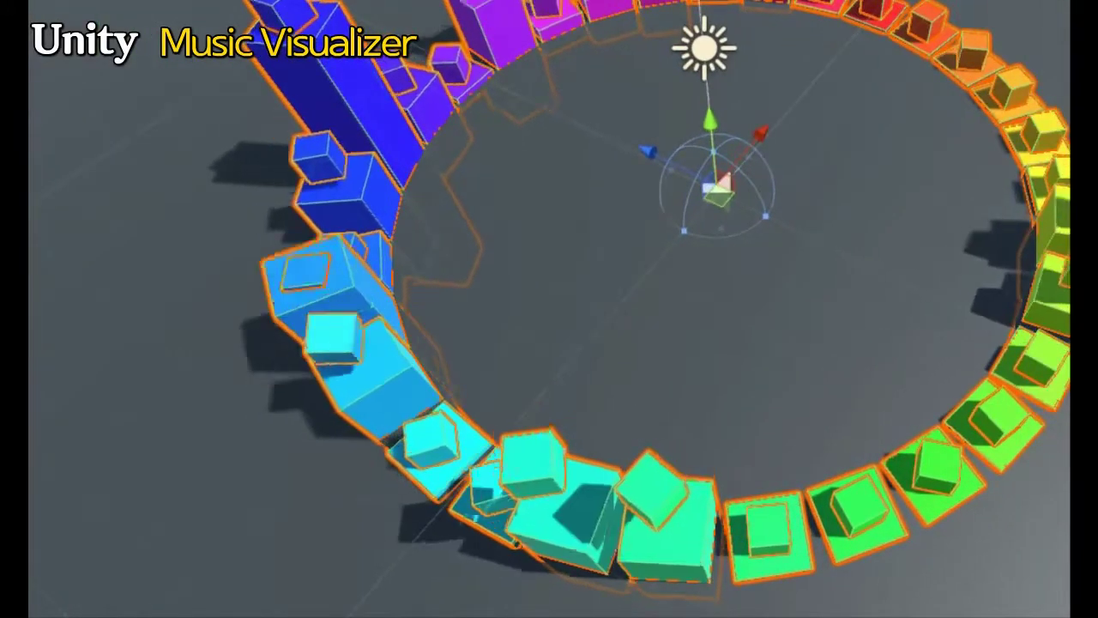
# - With the Q view tool, orbit low and zoom in close to the tall pulsing bars
pyautogui.keyDown('alt'); pyautogui.moveTo(718, 351); pyautogui.dragTo(691, 355); pyautogui.keyUp('alt')
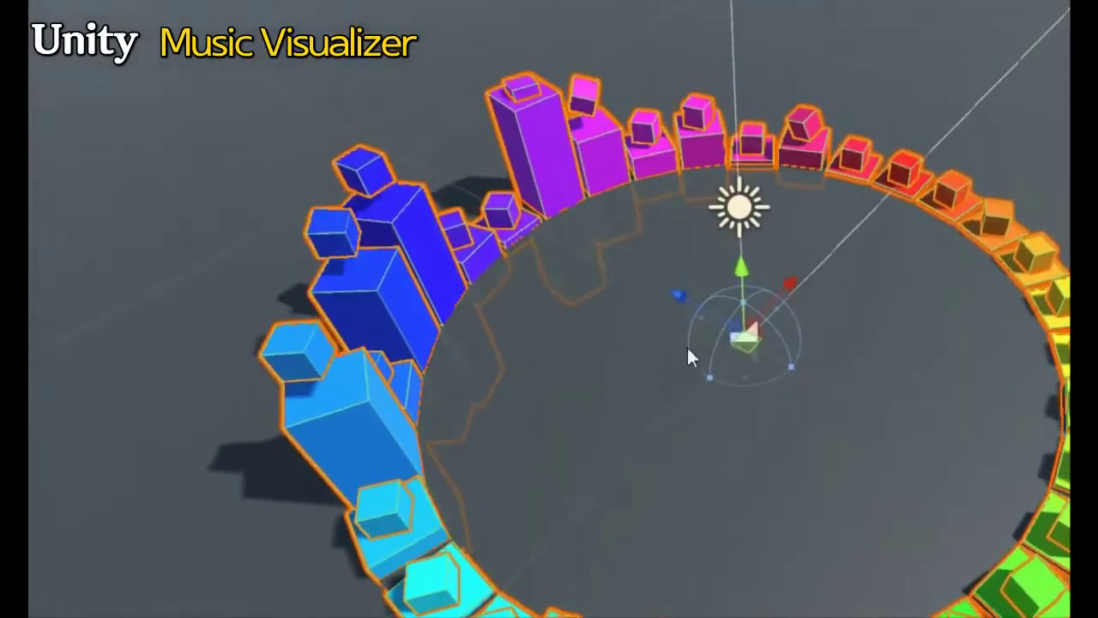
pyautogui.press('q')
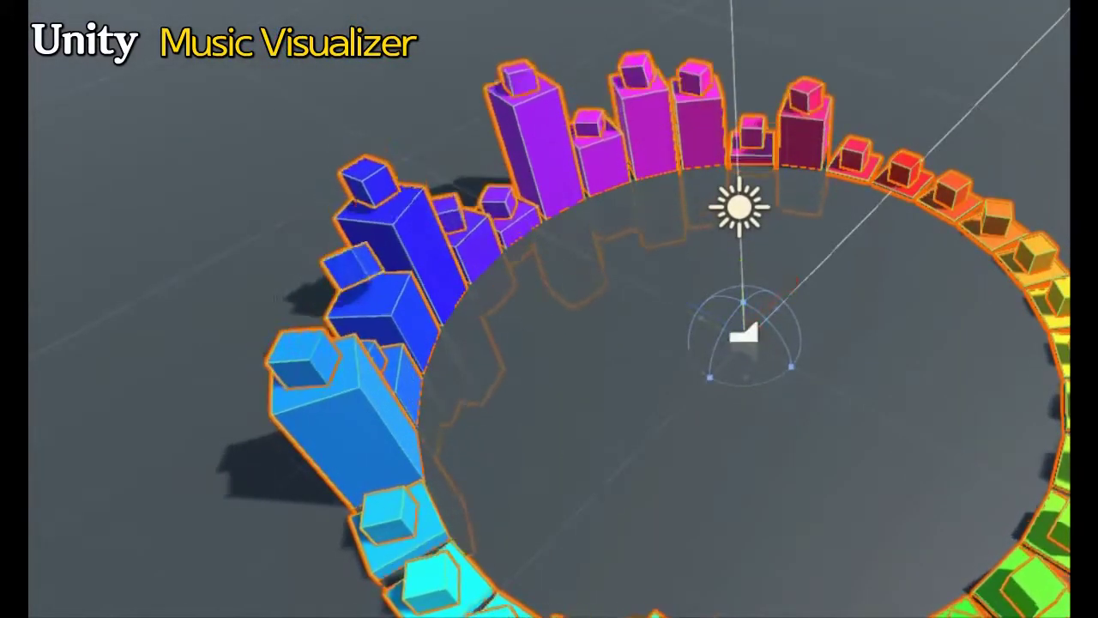
pyautogui.moveTo(678, 397)
pyautogui.keyDown('alt'); pyautogui.mouseDown()
pyautogui.moveTo(488, 277)
pyautogui.moveTo(831, 412)
pyautogui.moveTo(706, 385)
pyautogui.moveTo(702, 335)
pyautogui.mouseUp(); pyautogui.keyUp('alt')
pyautogui.scroll(2, 730, 403)
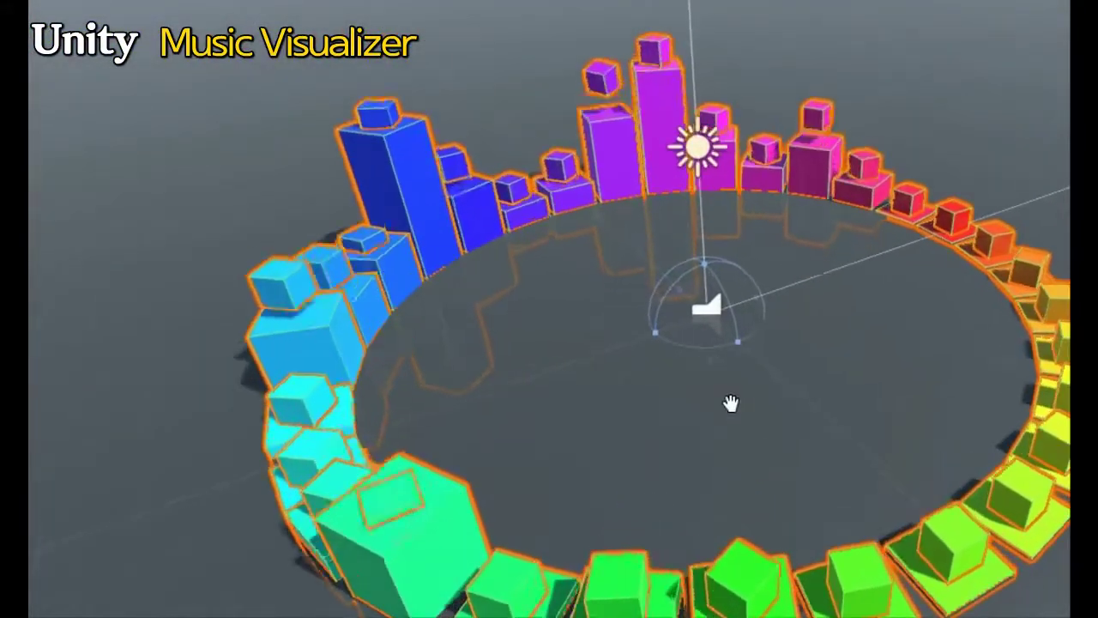
pyautogui.scroll(2, 680, 402)
pyautogui.moveTo(679, 401); pyautogui.dragTo(640, 387)
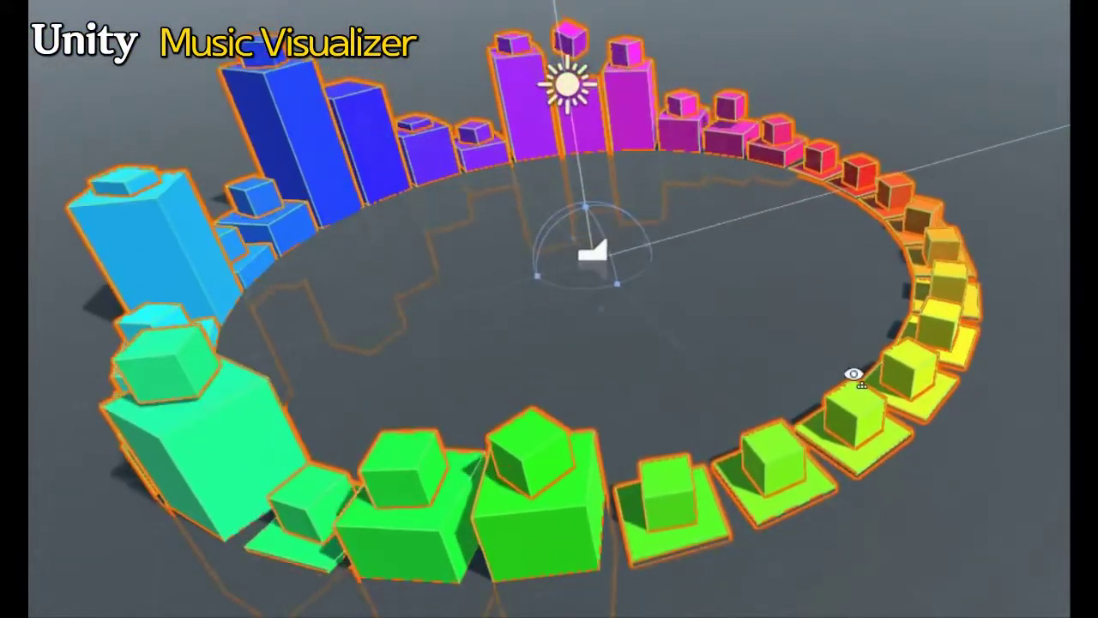
pyautogui.moveTo(853, 372)
pyautogui.keyDown('alt'); pyautogui.mouseDown()
pyautogui.moveTo(787, 386)
pyautogui.moveTo(763, 355)
pyautogui.moveTo(699, 375)
pyautogui.moveTo(703, 387)
pyautogui.mouseUp(); pyautogui.keyUp('alt')
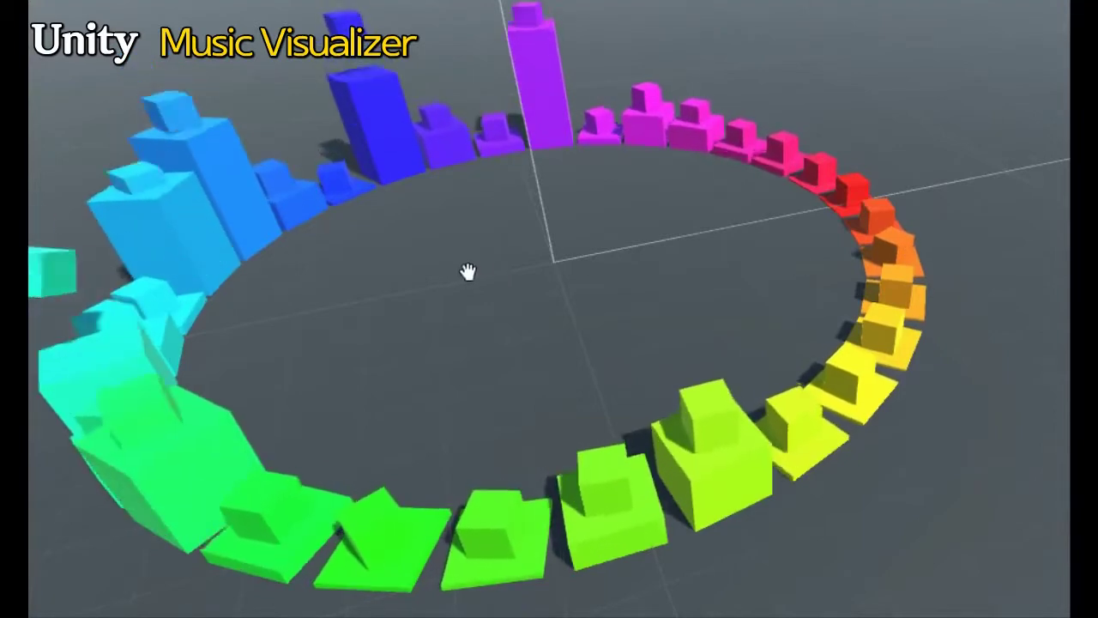
# - Fly around the bars from various angles, then widen the Game view to about half the window
pyautogui.moveTo(467, 271)
pyautogui.keyDown('alt'); pyautogui.mouseDown()
pyautogui.moveTo(509, 267)
pyautogui.moveTo(503, 236)
pyautogui.moveTo(562, 158)
pyautogui.moveTo(544, 157)
pyautogui.moveTo(351, 277)
pyautogui.moveTo(357, 197)
pyautogui.mouseUp(); pyautogui.keyUp('alt')
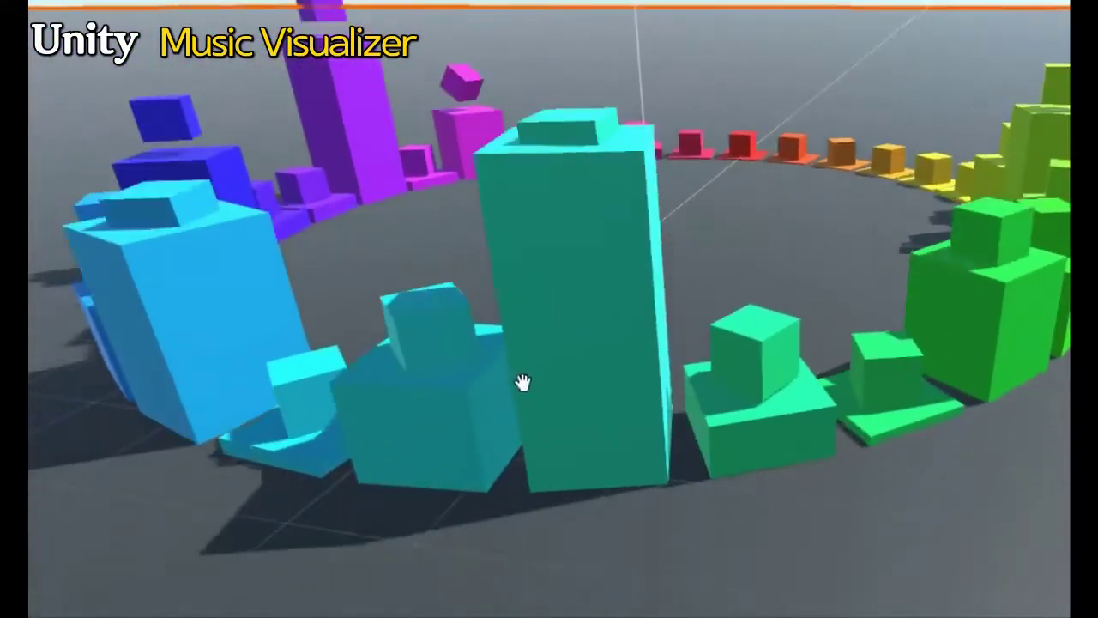
pyautogui.moveTo(523, 381)
pyautogui.keyDown('alt'); pyautogui.mouseDown()
pyautogui.moveTo(446, 282)
pyautogui.moveTo(595, 341)
pyautogui.moveTo(484, 304)
pyautogui.moveTo(544, 331)
pyautogui.moveTo(559, 314)
pyautogui.moveTo(581, 322)
pyautogui.moveTo(591, 304)
pyautogui.moveTo(387, 311)
pyautogui.moveTo(601, 292)
pyautogui.mouseUp(); pyautogui.keyUp('alt')
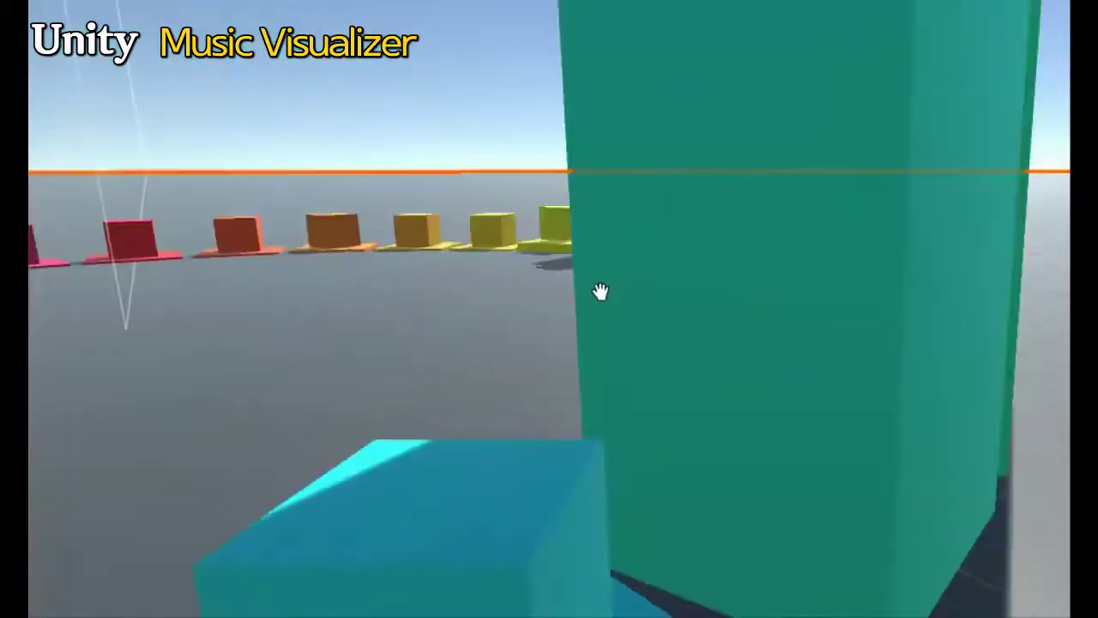
pyautogui.moveTo(601, 292)
pyautogui.mouseDown(button='middle')
pyautogui.moveTo(637, 291)
pyautogui.moveTo(640, 272)
pyautogui.mouseUp(button='middle')
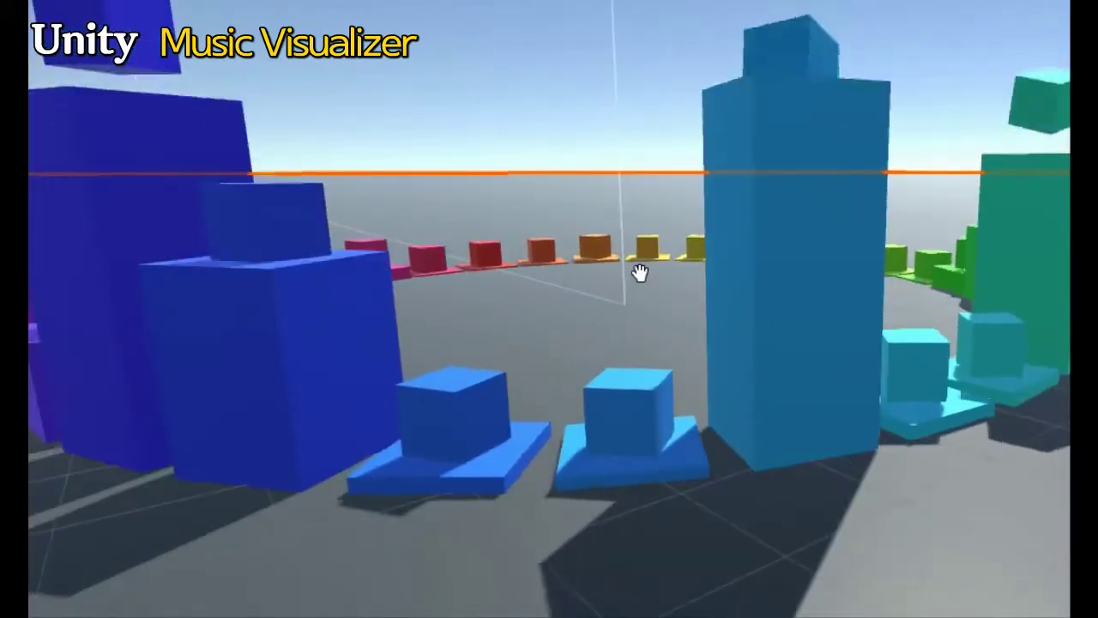
pyautogui.scroll(-5, 640, 272)
pyautogui.moveTo(580, 205)
pyautogui.keyDown('alt'); pyautogui.mouseDown()
pyautogui.moveTo(578, 229)
pyautogui.moveTo(490, 240)
pyautogui.moveTo(534, 274)
pyautogui.mouseUp(); pyautogui.keyUp('alt')
pyautogui.moveTo(367, 234)
pyautogui.keyDown('alt'); pyautogui.mouseDown()
pyautogui.moveTo(595, 314)
pyautogui.moveTo(515, 303)
pyautogui.moveTo(564, 342)
pyautogui.mouseUp(); pyautogui.keyUp('alt')
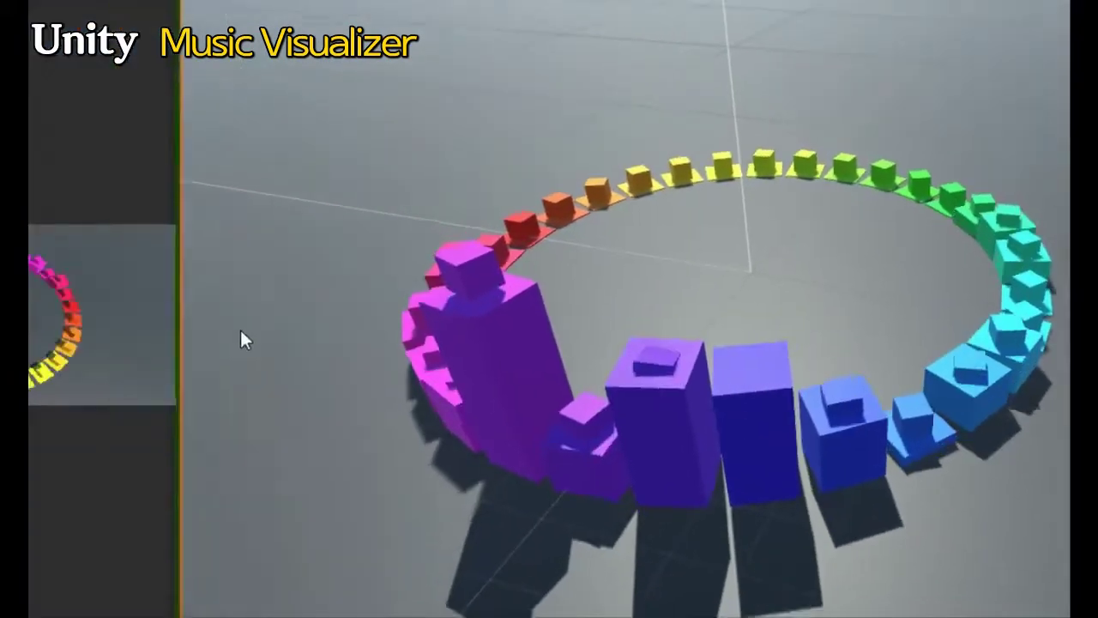
pyautogui.moveTo(180, 341); pyautogui.dragTo(640, 363)
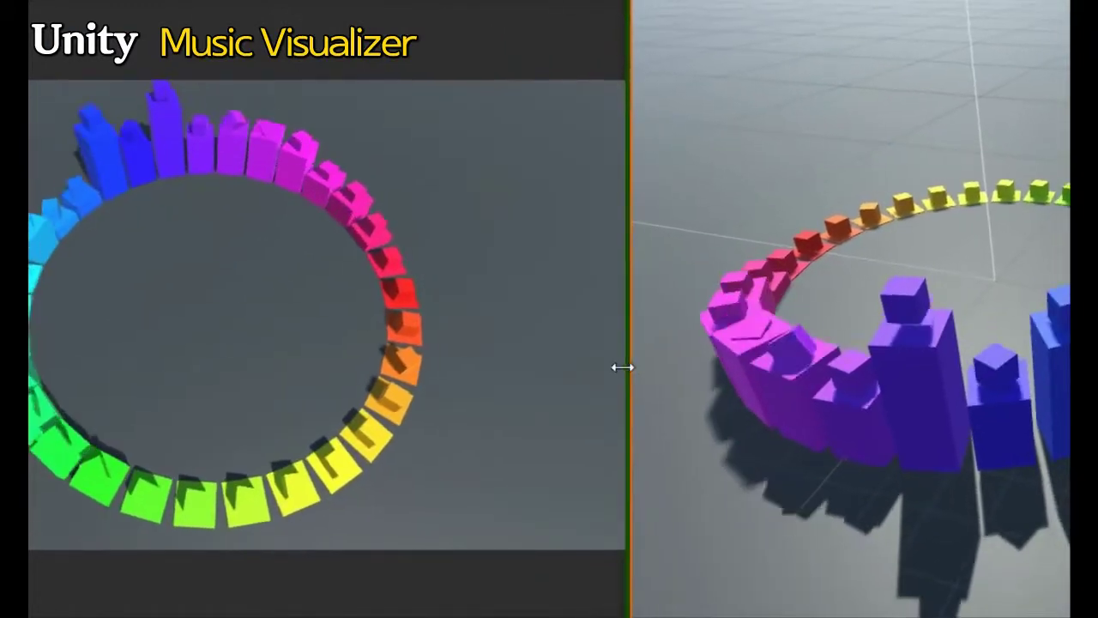
# - Narrow the Game view in stages while panning the Scene view across the ring
pyautogui.moveTo(640, 363); pyautogui.dragTo(609, 369)
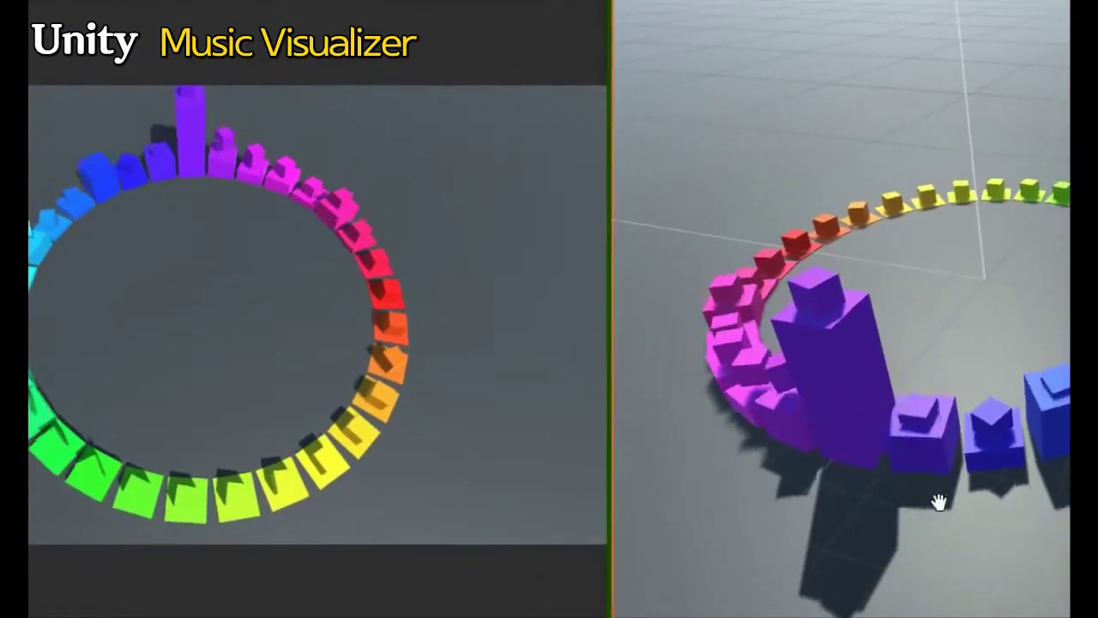
pyautogui.scroll(-3, 872, 448)
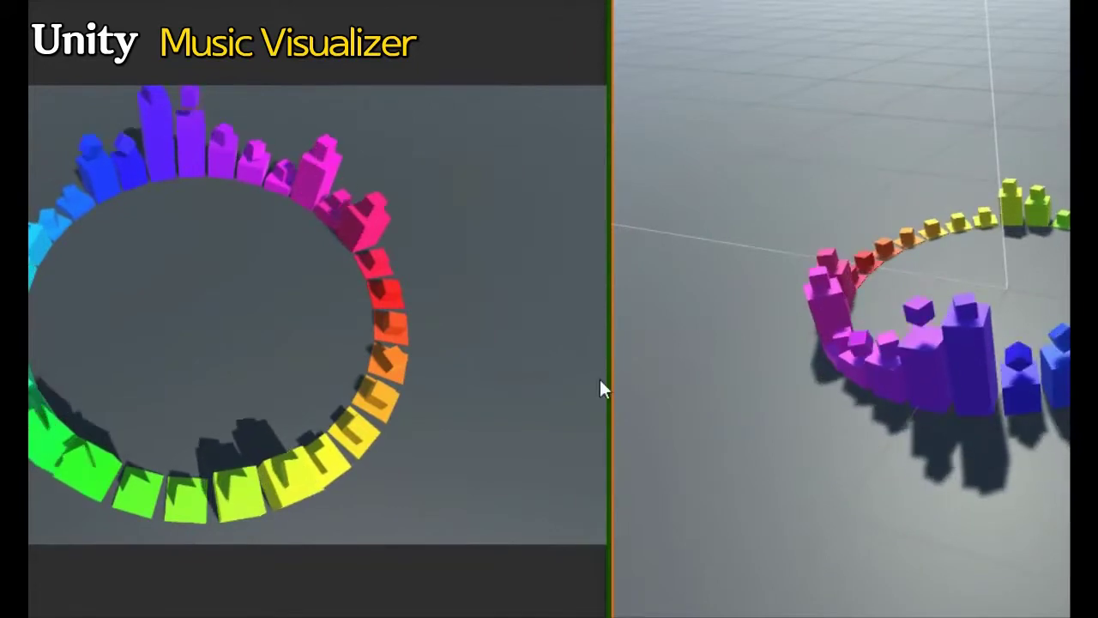
pyautogui.moveTo(607, 378)
pyautogui.mouseDown()
pyautogui.moveTo(531, 373)
pyautogui.moveTo(695, 373)
pyautogui.mouseUp()
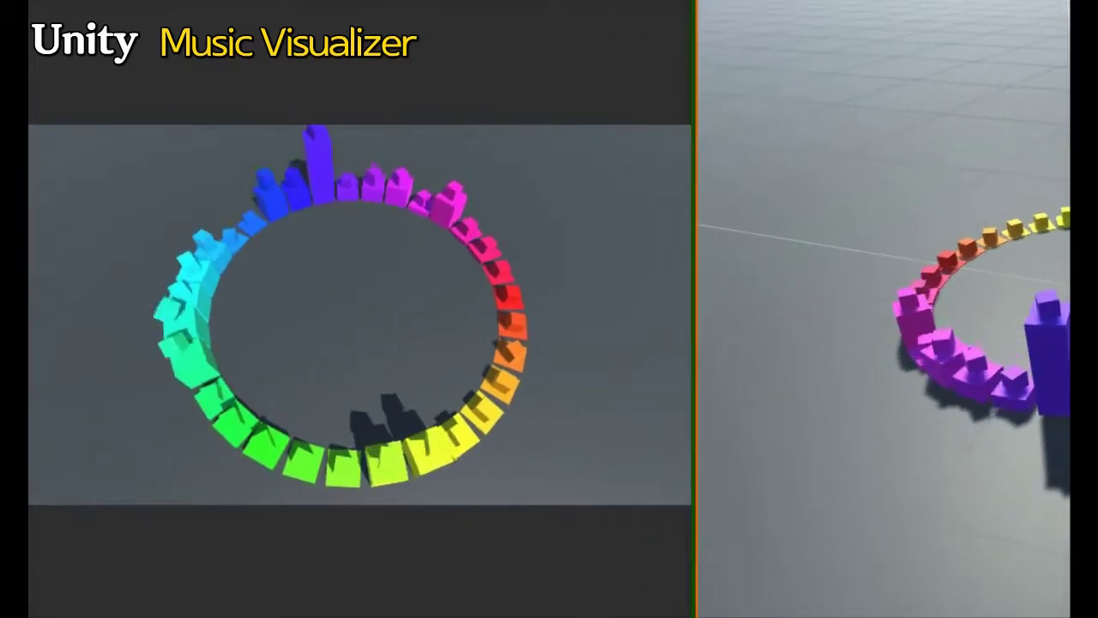
pyautogui.moveTo(944, 343); pyautogui.dragTo(858, 356, button='middle')
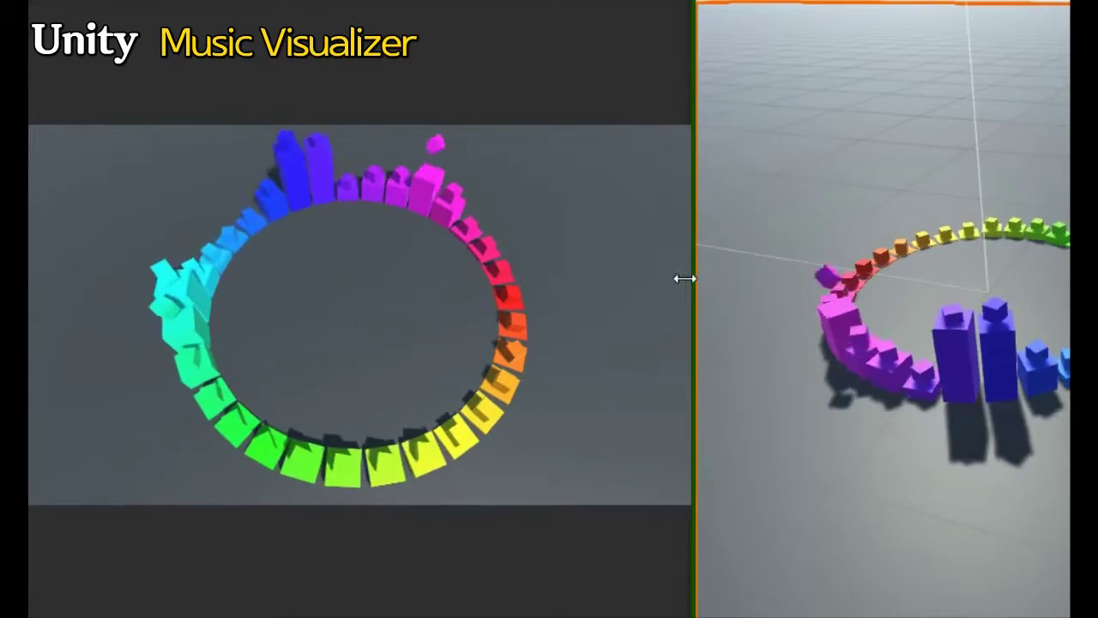
pyautogui.moveTo(684, 278); pyautogui.dragTo(572, 291)
# - Orbit out to a distant view with the horizon and centre the whole ring in the Scene view
pyautogui.moveTo(695, 300)
pyautogui.keyDown('alt'); pyautogui.mouseDown()
pyautogui.moveTo(821, 311)
pyautogui.moveTo(774, 311)
pyautogui.moveTo(764, 254)
pyautogui.mouseUp(); pyautogui.keyUp('alt')
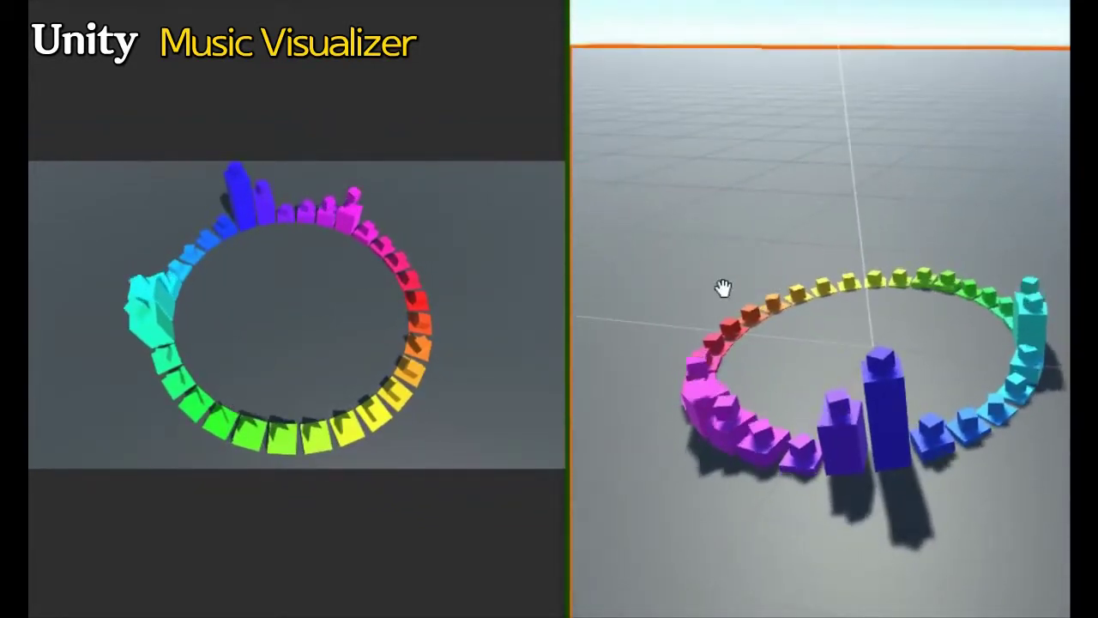
pyautogui.moveTo(723, 287)
pyautogui.mouseDown(button='middle')
pyautogui.moveTo(657, 286)
pyautogui.moveTo(637, 245)
pyautogui.moveTo(649, 253)
pyautogui.mouseUp(button='middle')
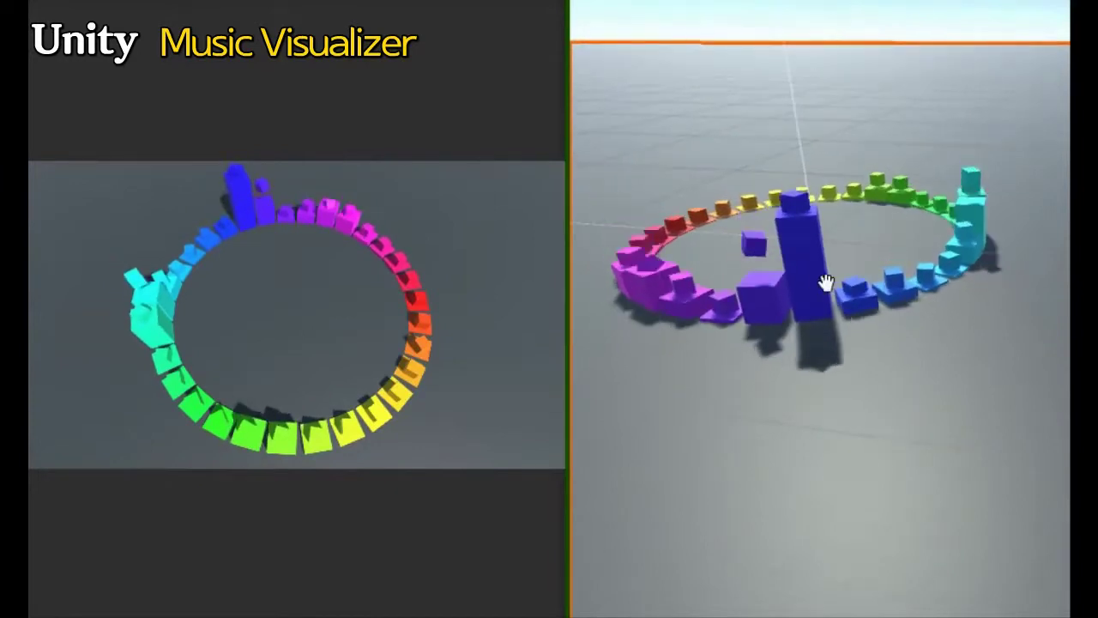
pyautogui.moveTo(832, 284); pyautogui.dragTo(755, 360, button='middle')
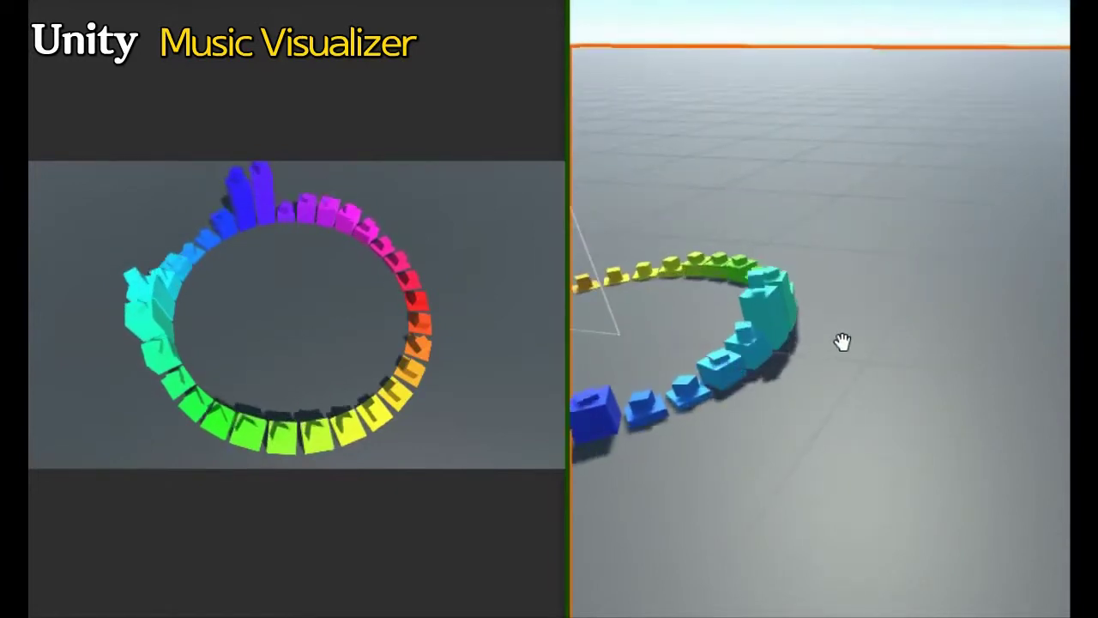
pyautogui.moveTo(834, 344)
pyautogui.keyDown('alt'); pyautogui.mouseDown()
pyautogui.moveTo(732, 380)
pyautogui.moveTo(616, 397)
pyautogui.moveTo(466, 351)
pyautogui.moveTo(384, 338)
pyautogui.moveTo(374, 355)
pyautogui.mouseUp(); pyautogui.keyUp('alt')
pyautogui.moveTo(816, 152); pyautogui.dragTo(831, 348, button='middle')
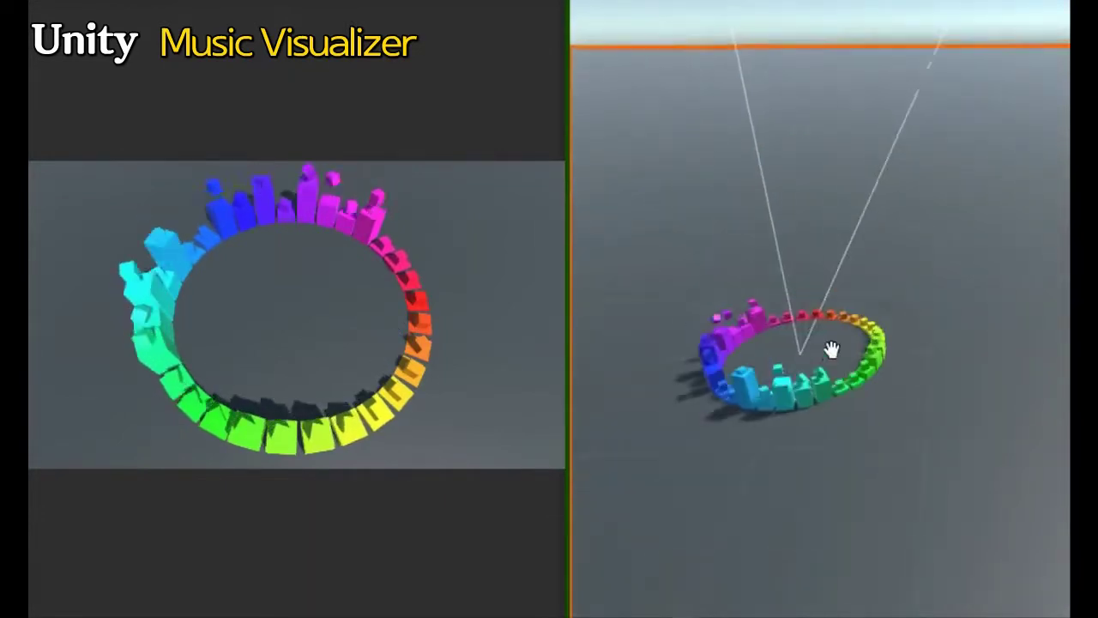
pyautogui.scroll(5, 875, 365)
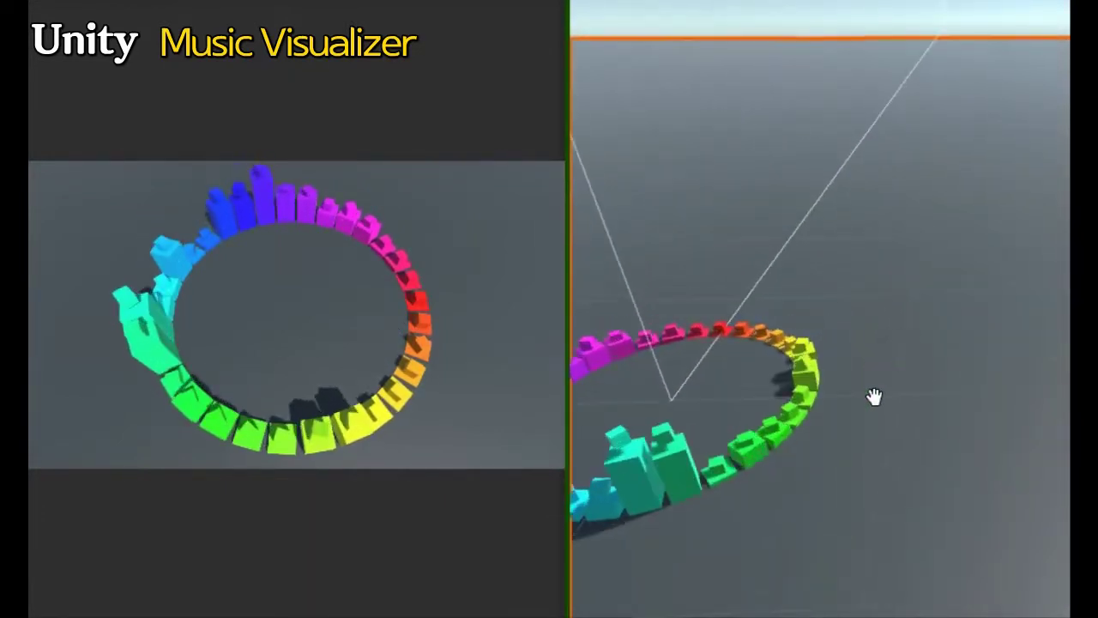
pyautogui.scroll(-5, 845, 371)
pyautogui.moveTo(772, 423)
pyautogui.keyDown('alt'); pyautogui.mouseDown()
pyautogui.moveTo(692, 389)
pyautogui.moveTo(767, 380)
pyautogui.moveTo(685, 425)
pyautogui.moveTo(909, 355)
pyautogui.moveTo(622, 412)
pyautogui.moveTo(804, 383)
pyautogui.moveTo(785, 386)
pyautogui.mouseUp(); pyautogui.keyUp('alt')
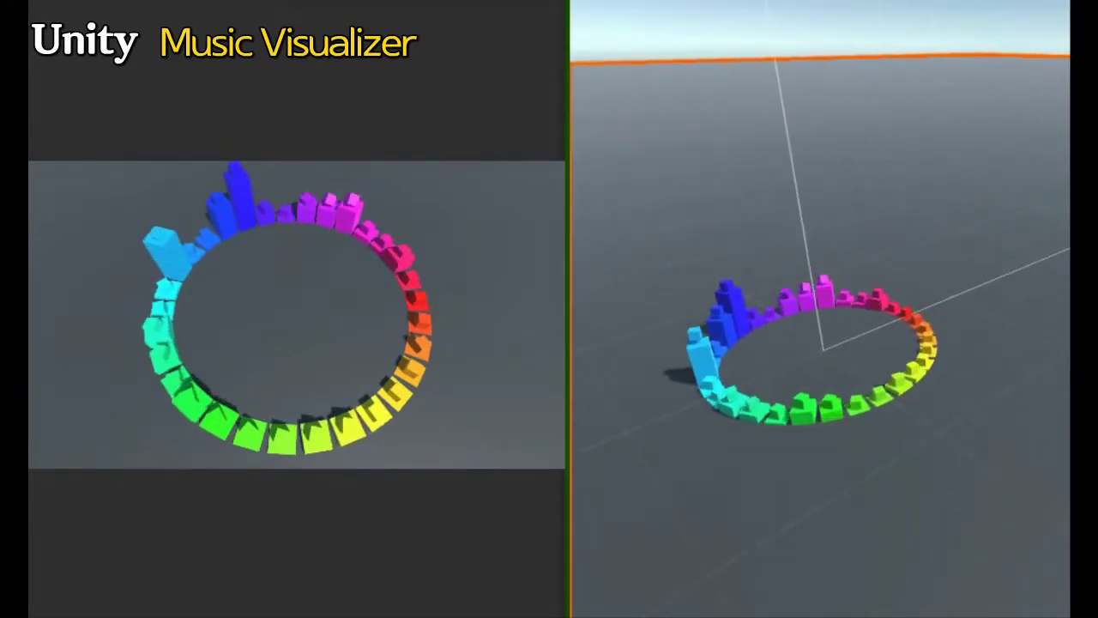
# - Select the Main Camera and lower it until the Game view fits the whole ring above the controls
pyautogui.click(875, 189)
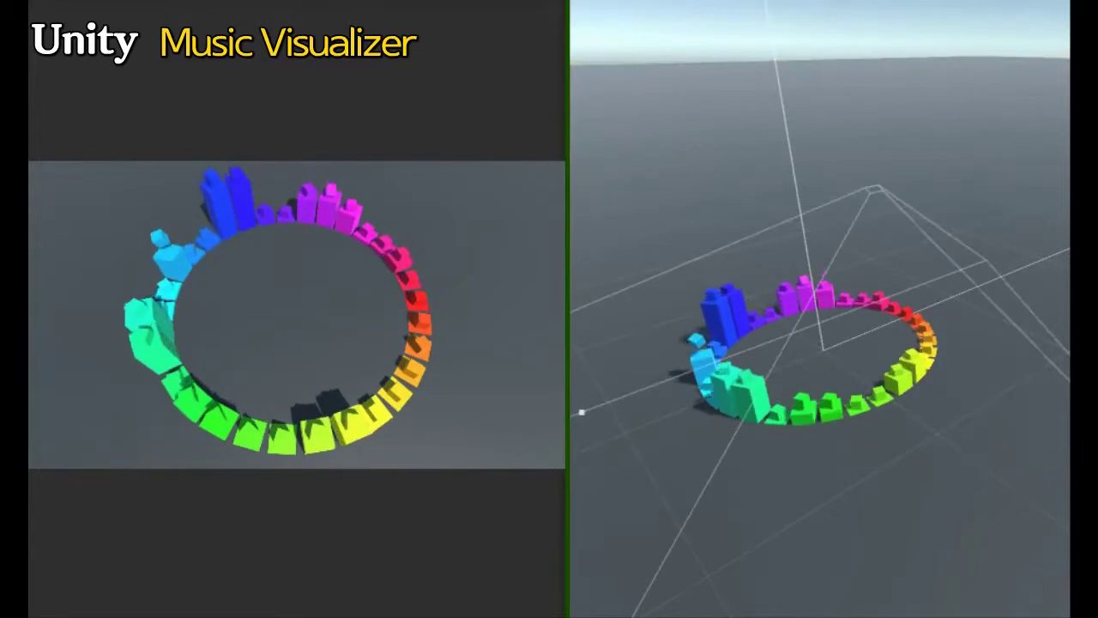
pyautogui.moveTo(581, 413); pyautogui.dragTo(585, 416, button='middle')
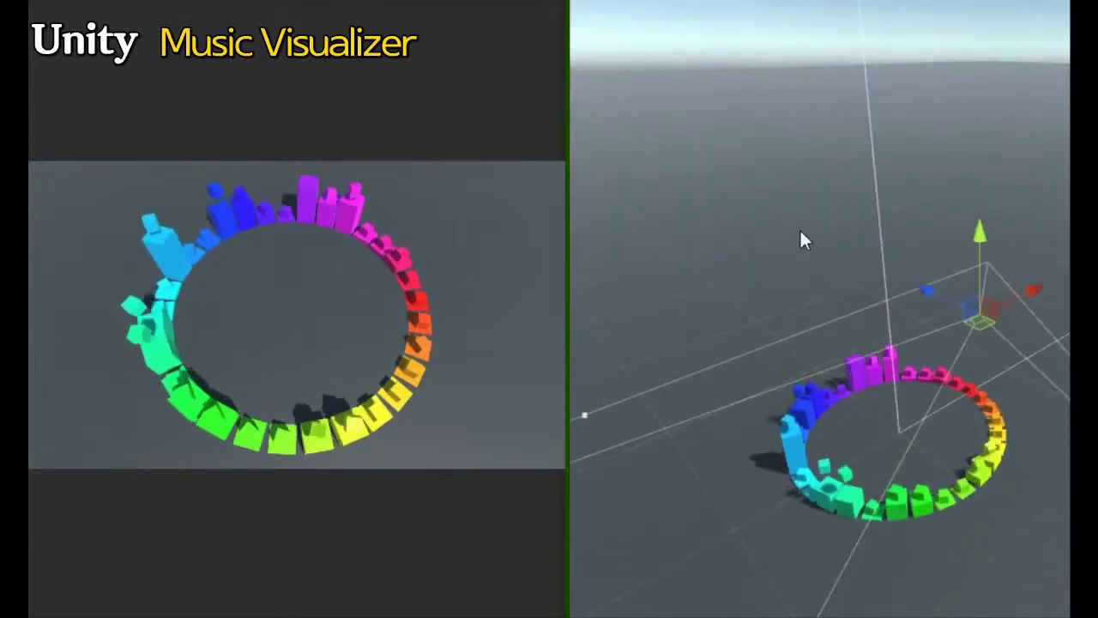
pyautogui.moveTo(982, 232)
pyautogui.mouseDown()
pyautogui.moveTo(984, 384)
pyautogui.moveTo(967, 190)
pyautogui.mouseUp()
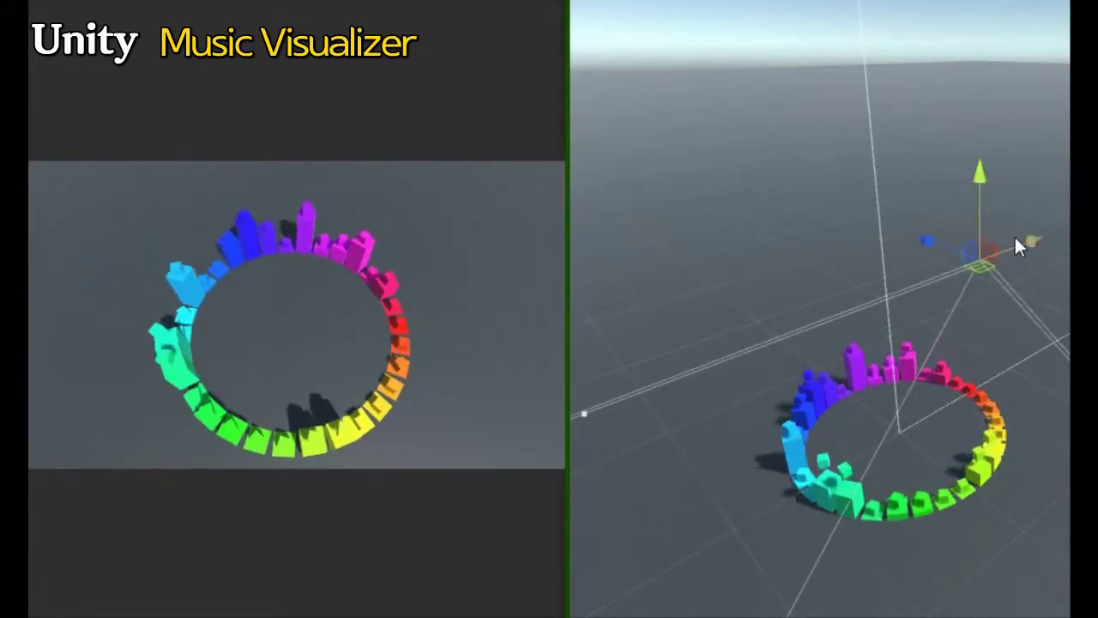
pyautogui.moveTo(1022, 239); pyautogui.dragTo(1007, 245)
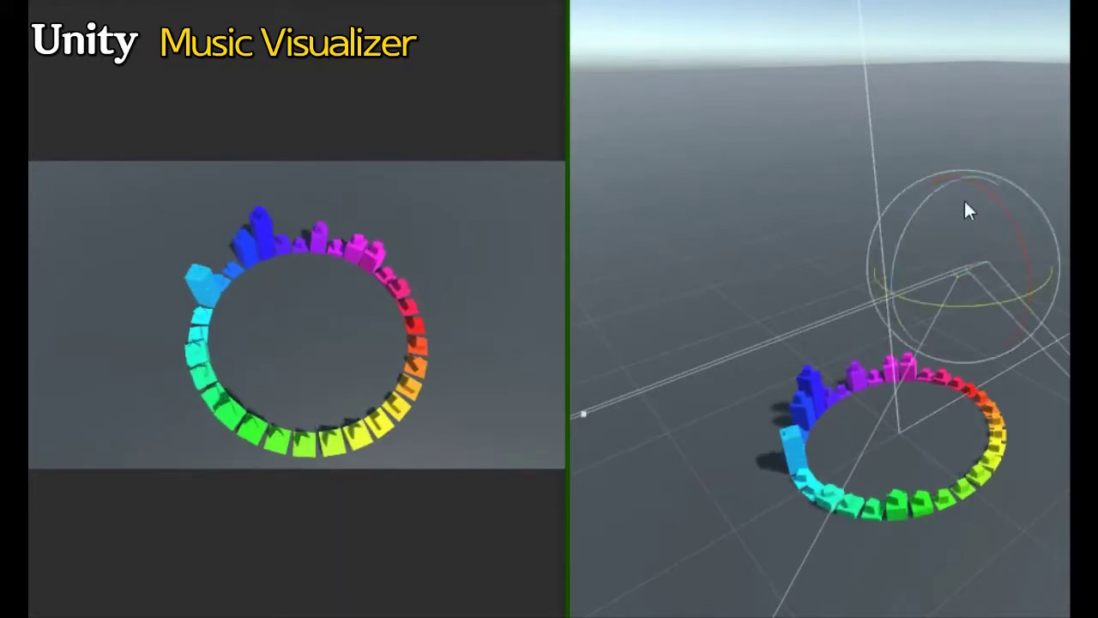
pyautogui.moveTo(996, 201); pyautogui.dragTo(1002, 290)
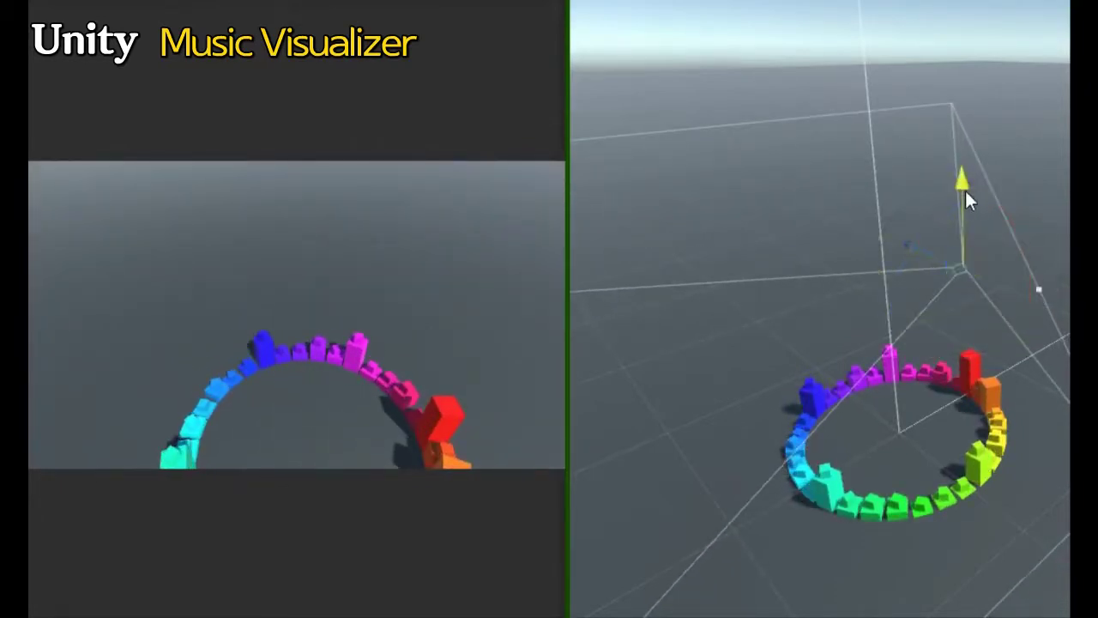
pyautogui.moveTo(965, 193)
pyautogui.mouseDown()
pyautogui.moveTo(941, 384)
pyautogui.moveTo(970, 435)
pyautogui.mouseUp()
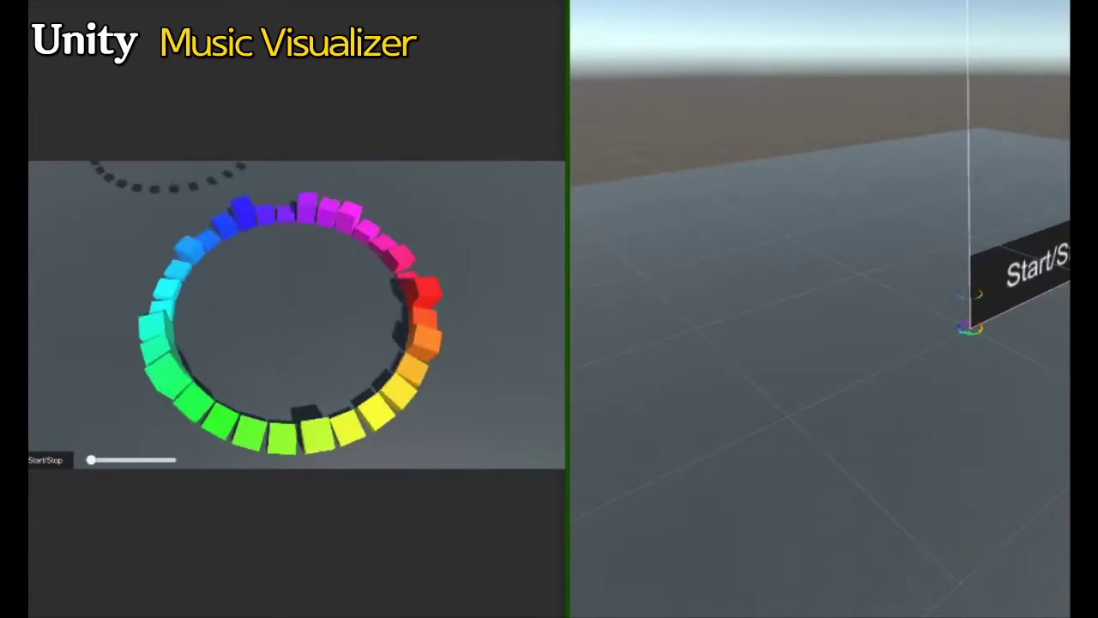
# - Select the ground plane and drag the splitter right so the Game view fills the window
pyautogui.click(667, 297)
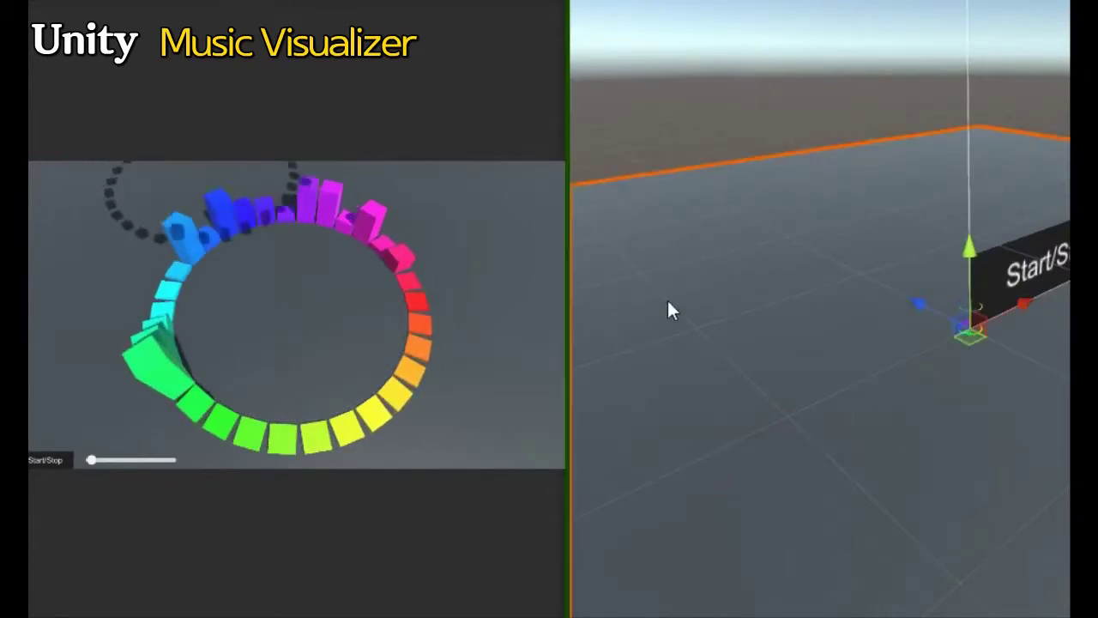
pyautogui.moveTo(563, 116); pyautogui.dragTo(1063, 116)
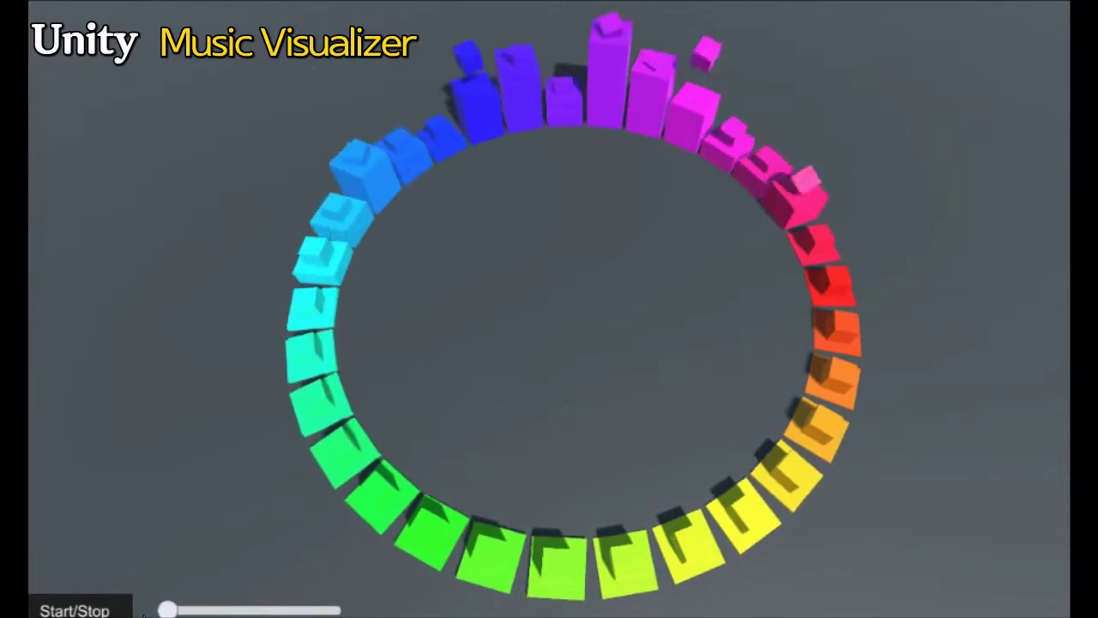
# - Raise the in-game slider to about two-thirds and bring the Scene view back beside the Game view
pyautogui.moveTo(176, 610); pyautogui.dragTo(186, 611)
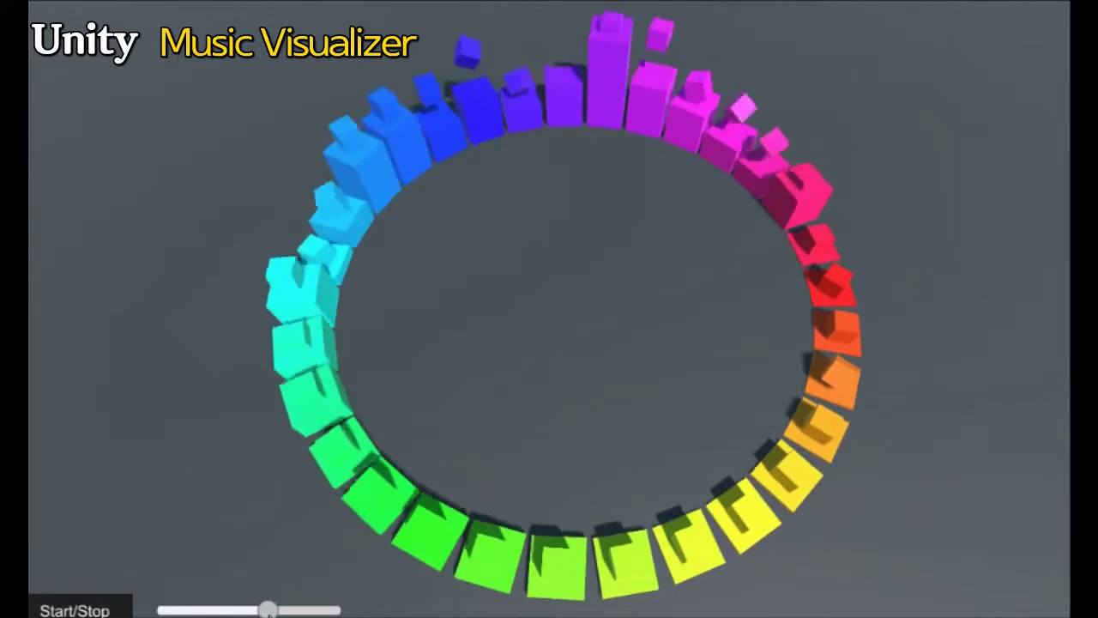
pyautogui.moveTo(269, 610); pyautogui.dragTo(275, 613)
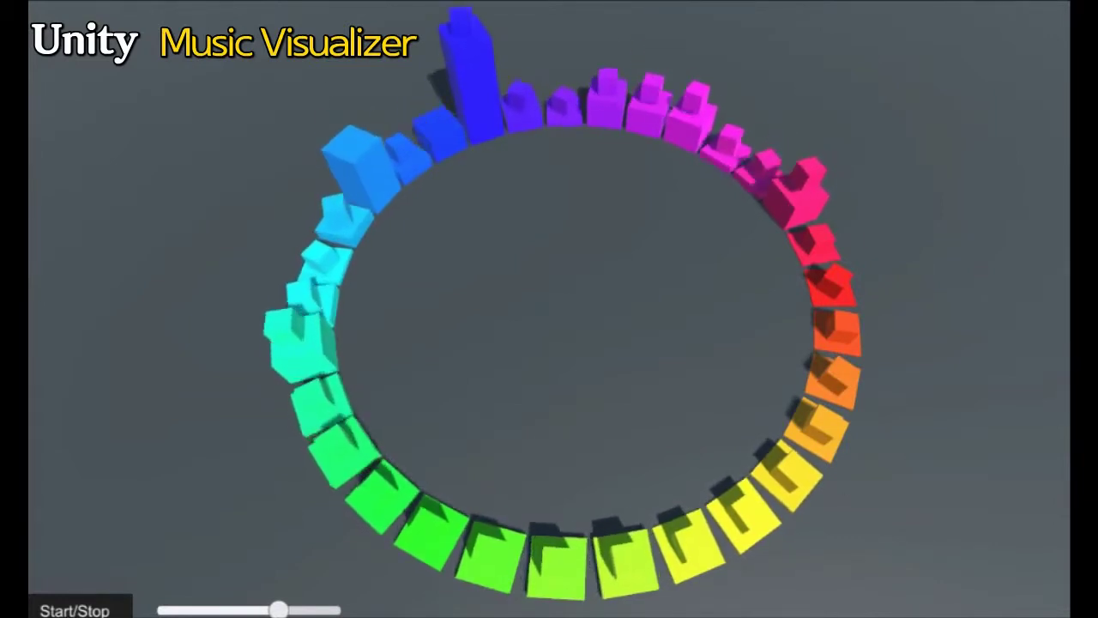
pyautogui.moveTo(952, 343); pyautogui.dragTo(667, 352)
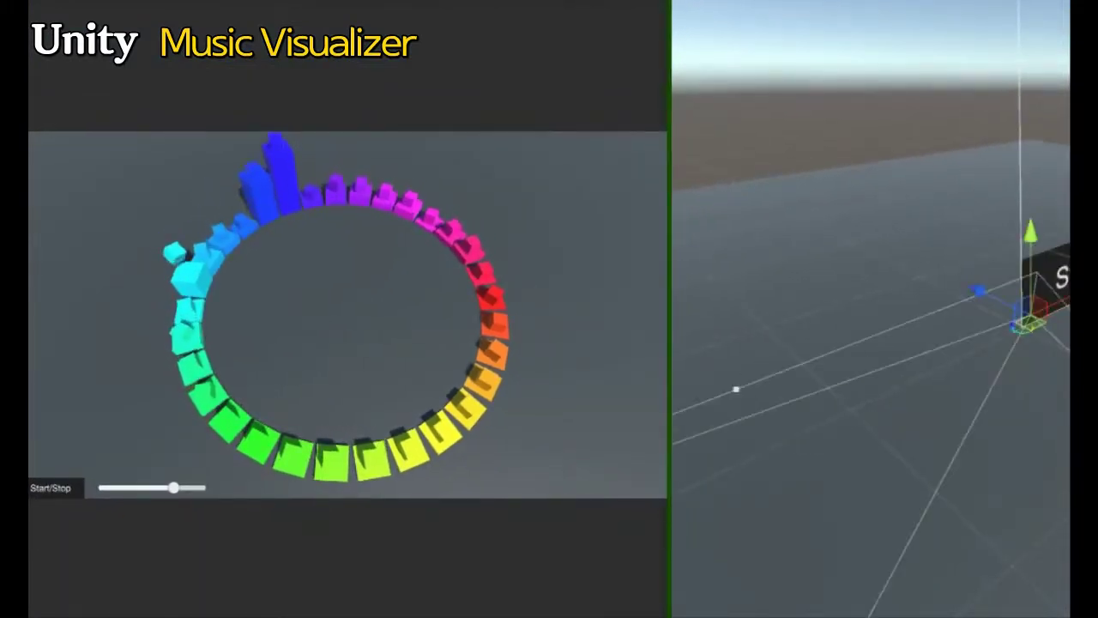
# - Move and tilt the Main Camera closer to the ring at a lower angle, then widen the Game view
pyautogui.moveTo(1030, 240)
pyautogui.mouseDown()
pyautogui.moveTo(1027, 214)
pyautogui.moveTo(1021, 284)
pyautogui.moveTo(989, 288)
pyautogui.mouseUp()
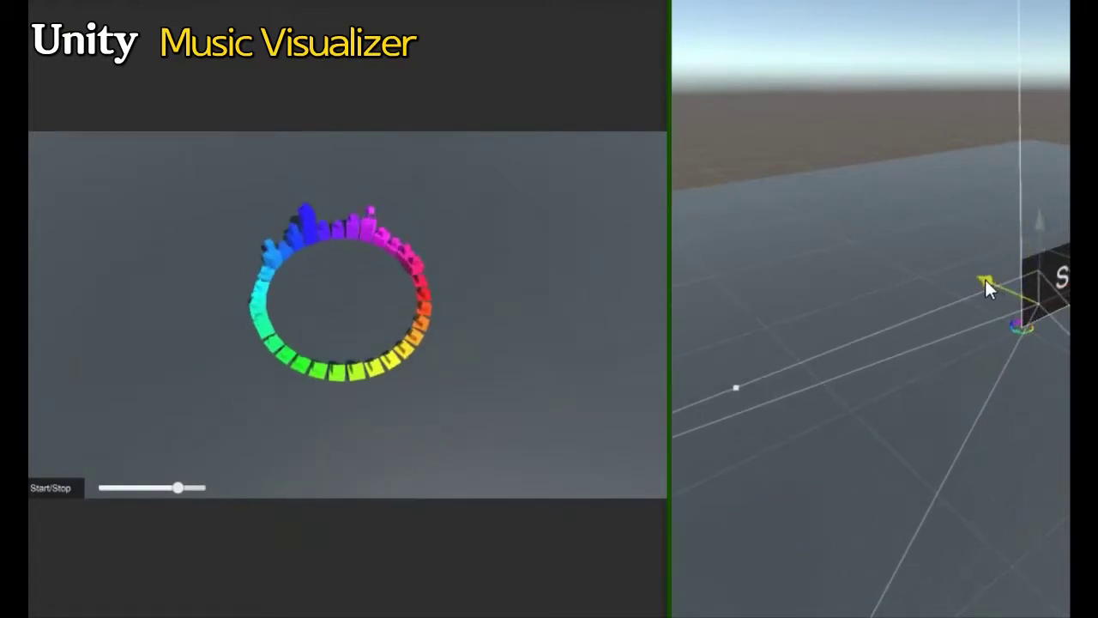
pyautogui.moveTo(1030, 234); pyautogui.dragTo(1036, 247)
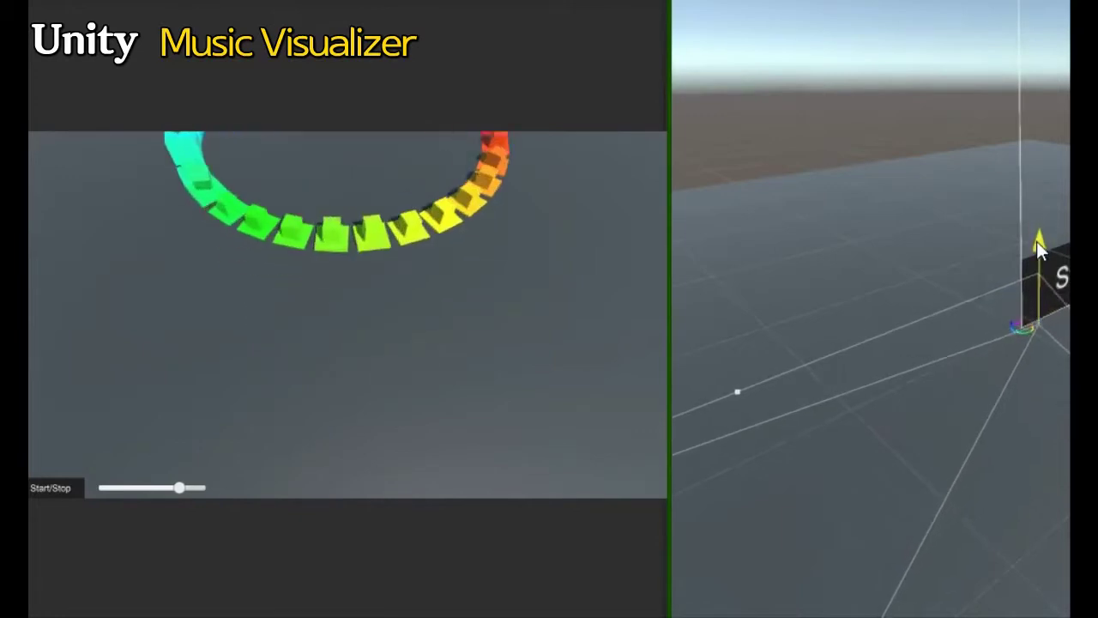
pyautogui.moveTo(1003, 300)
pyautogui.mouseDown()
pyautogui.moveTo(989, 297)
pyautogui.moveTo(998, 303)
pyautogui.mouseUp()
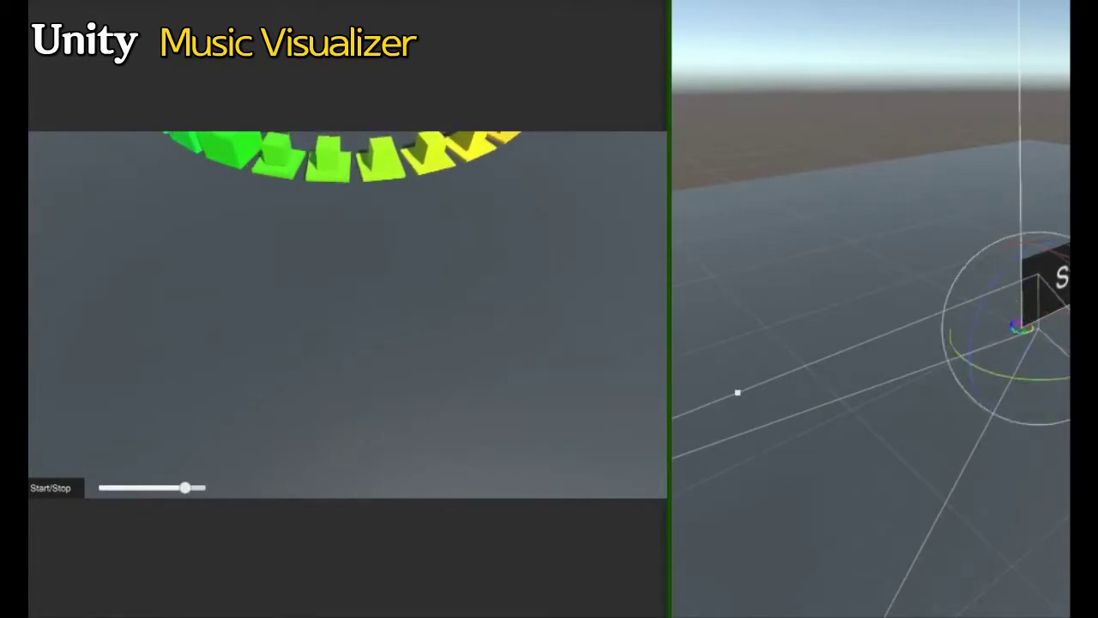
pyautogui.moveTo(1062, 270)
pyautogui.mouseDown()
pyautogui.moveTo(1063, 326)
pyautogui.moveTo(1062, 251)
pyautogui.mouseUp()
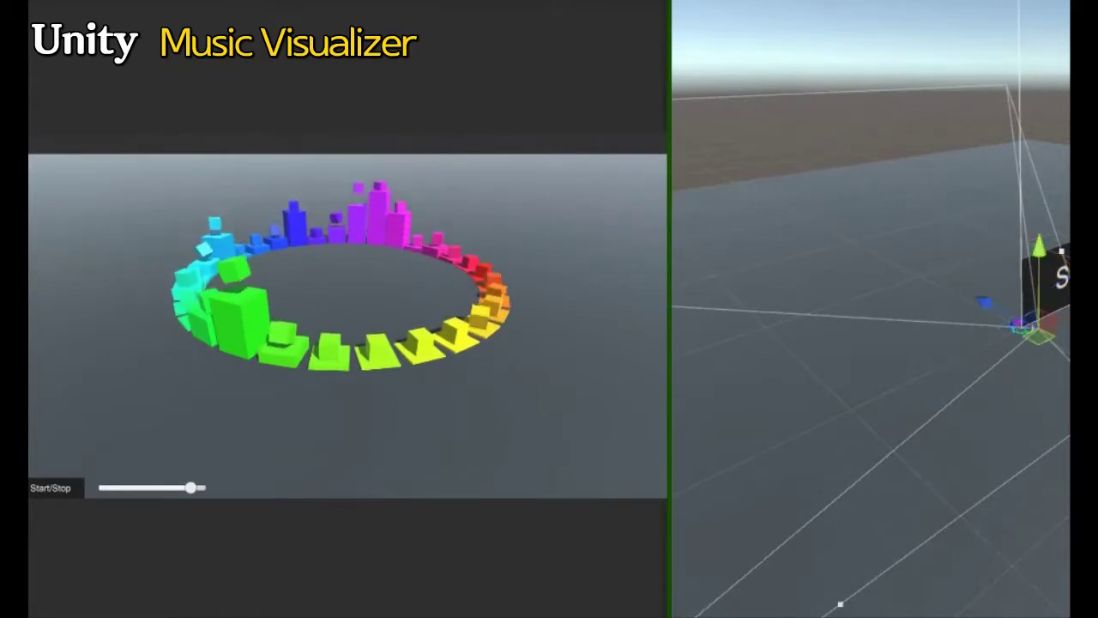
pyautogui.moveTo(983, 305); pyautogui.dragTo(954, 302)
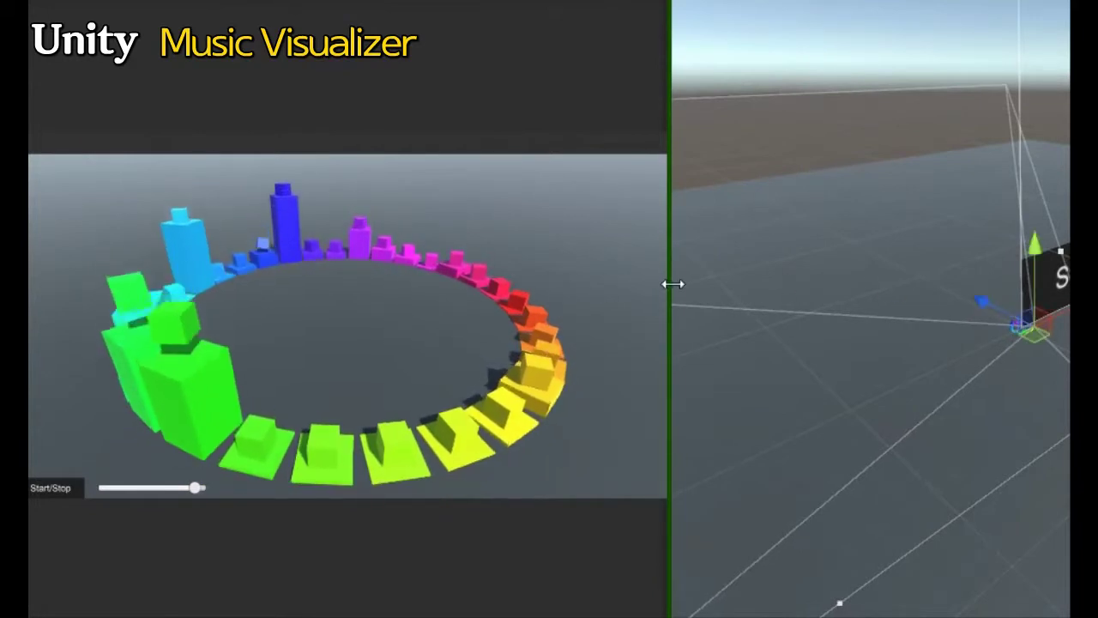
pyautogui.moveTo(671, 283); pyautogui.dragTo(1002, 307)
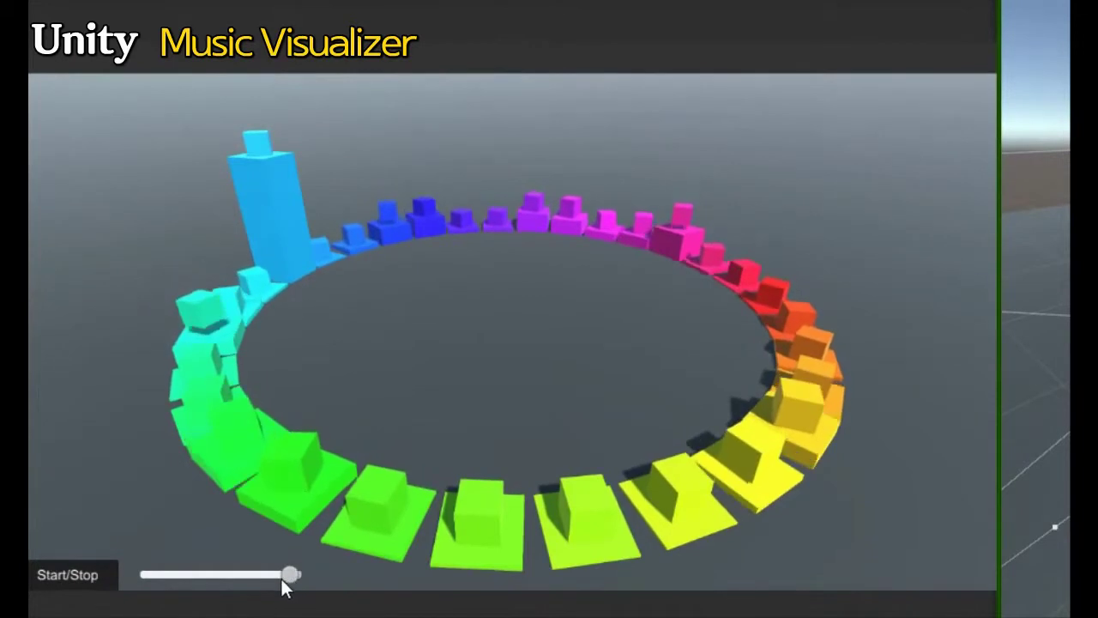
# - Turn the slider down near its minimum and toggle the music off and on with Start/Stop
pyautogui.moveTo(285, 576); pyautogui.dragTo(176, 580)
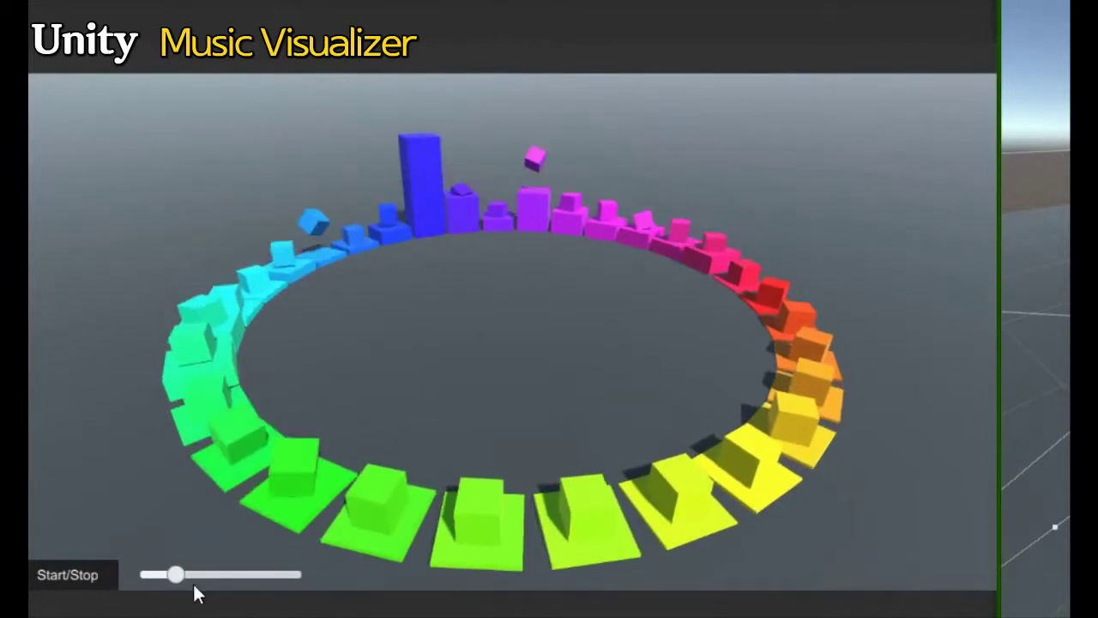
pyautogui.click(75, 581)
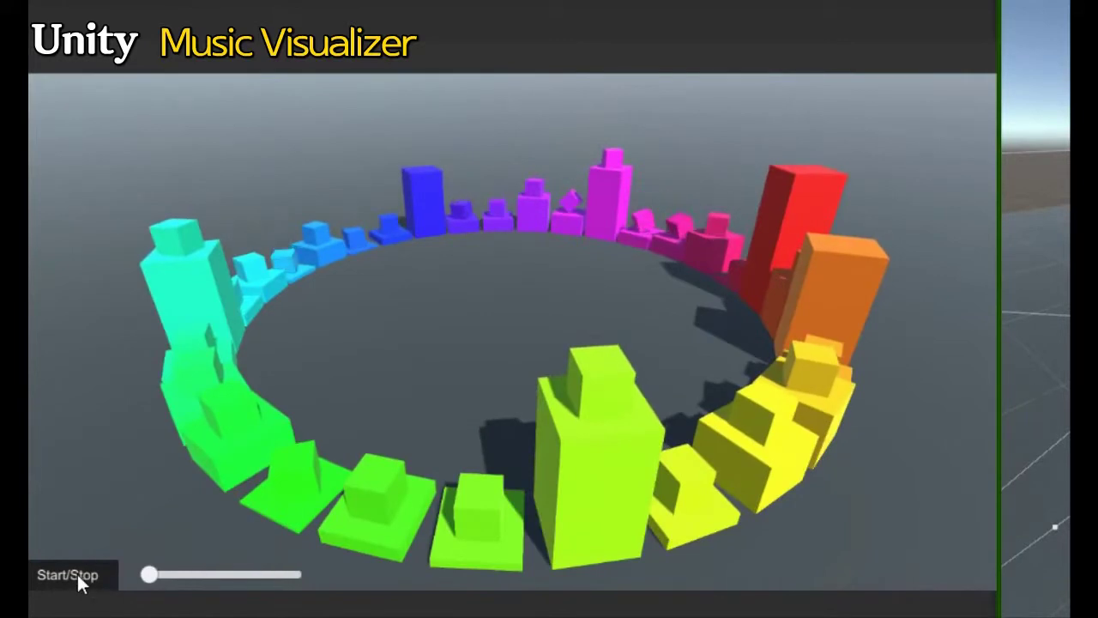
pyautogui.click(80, 583)
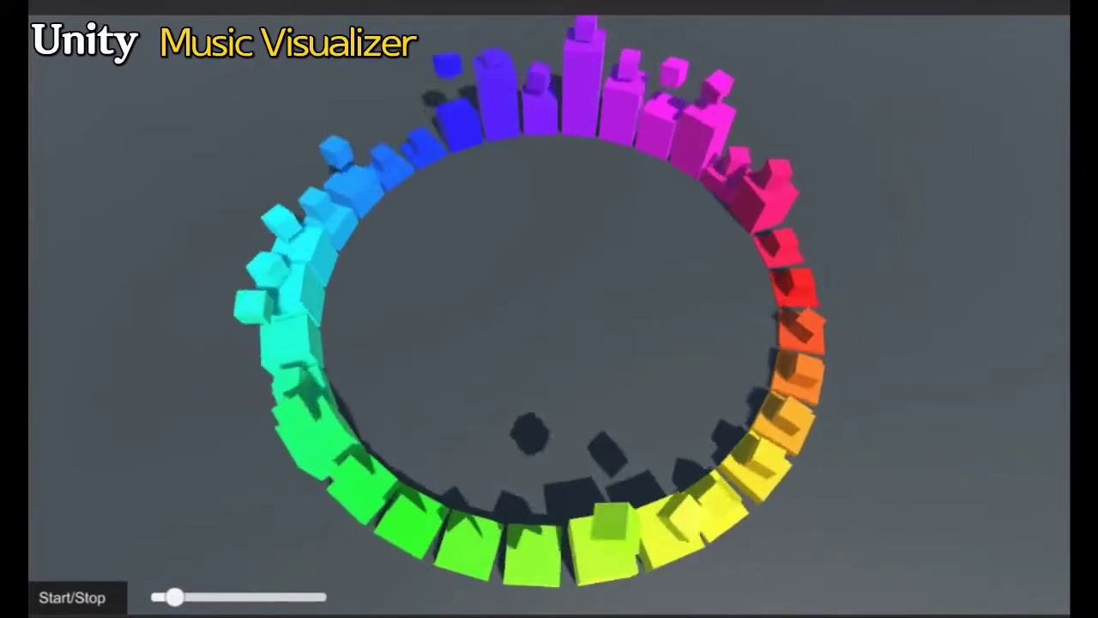
# - Show the Scene view beside the Game view, then lower and slightly rotate the Main Camera
pyautogui.moveTo(1069, 318); pyautogui.dragTo(728, 323)
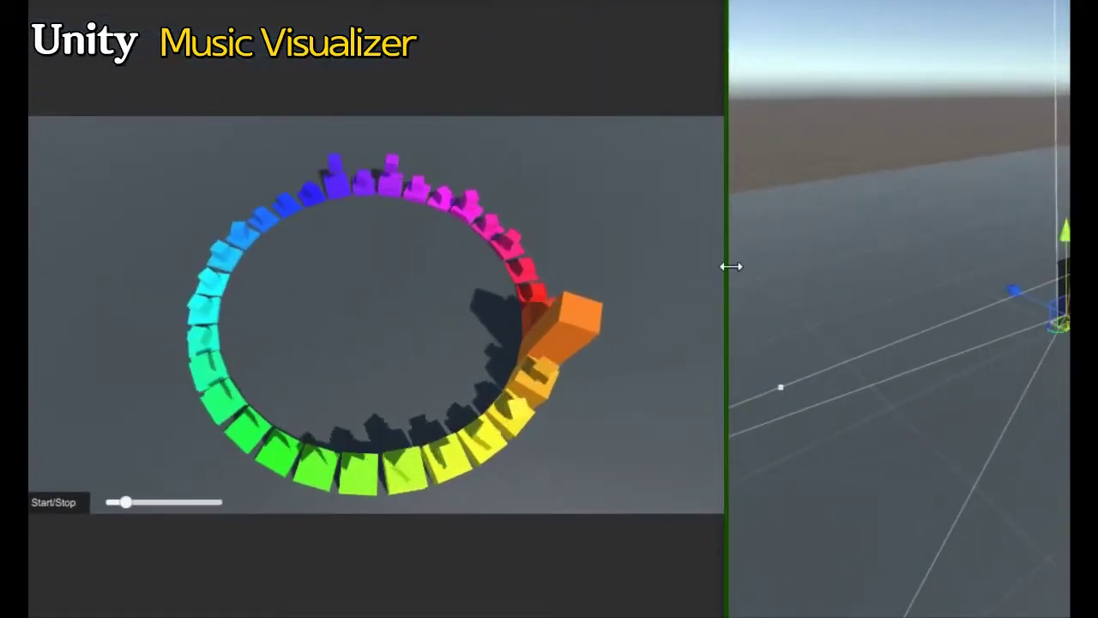
pyautogui.moveTo(728, 265); pyautogui.dragTo(692, 270)
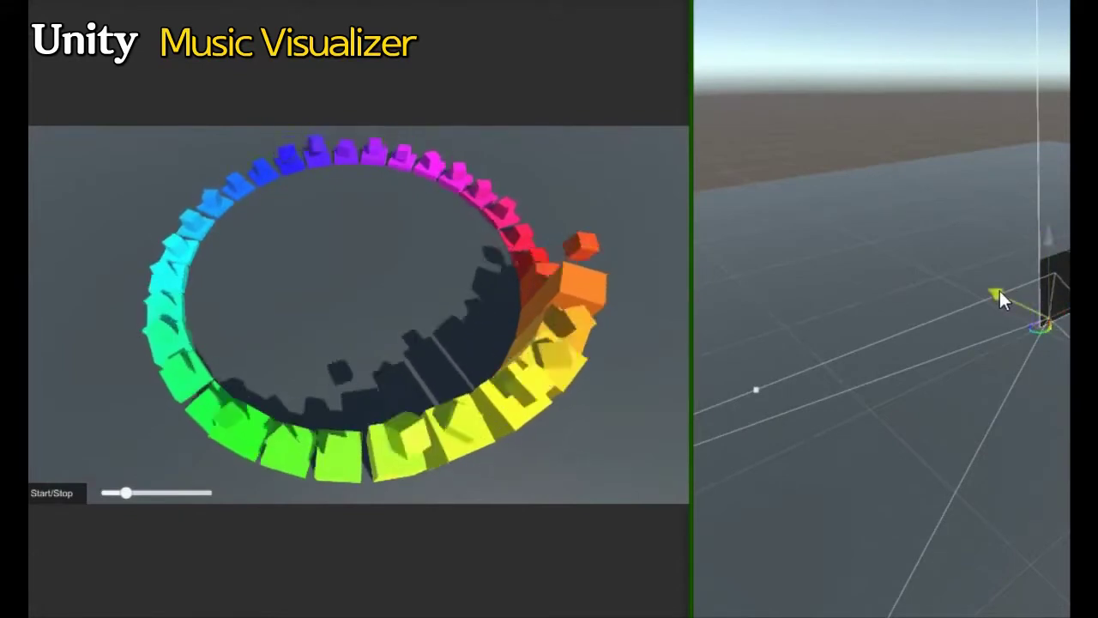
pyautogui.moveTo(1001, 286); pyautogui.dragTo(1001, 287)
pyautogui.moveTo(1055, 248); pyautogui.dragTo(1054, 251)
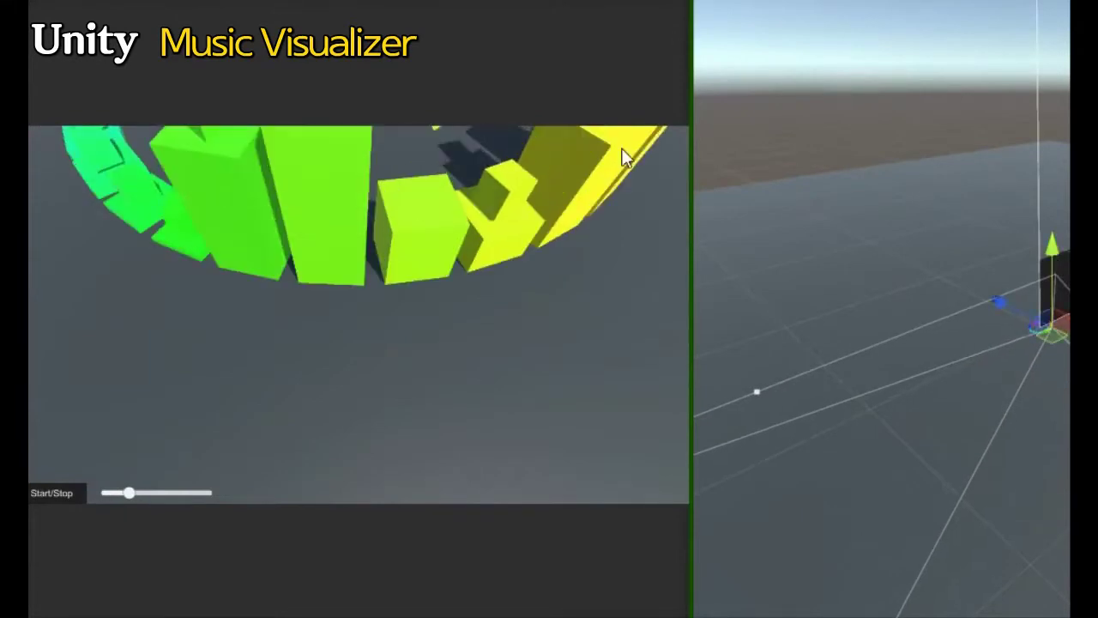
pyautogui.press('e')
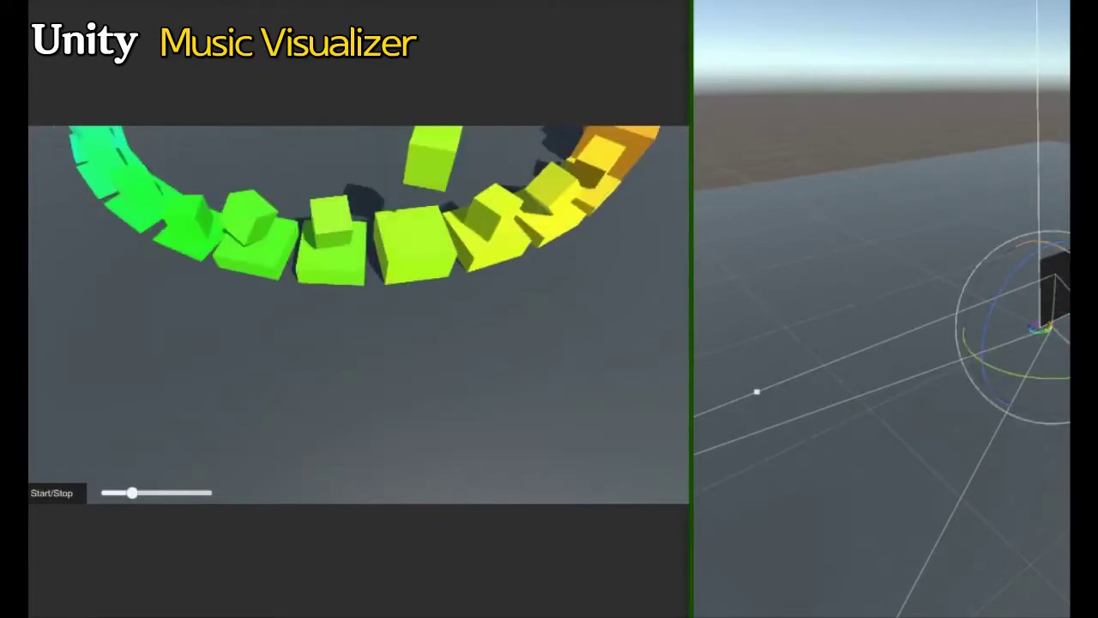
pyautogui.moveTo(1068, 258); pyautogui.dragTo(1050, 234)
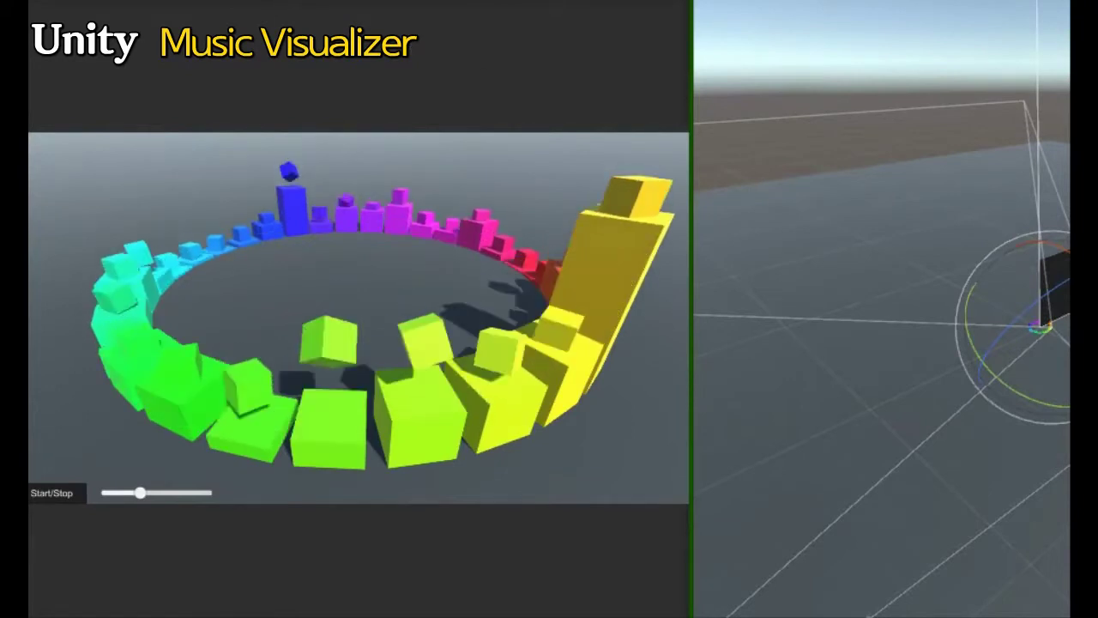
# - Shift and raise the Main Camera to reframe the ring, then zoom the Scene view in
pyautogui.press('w')
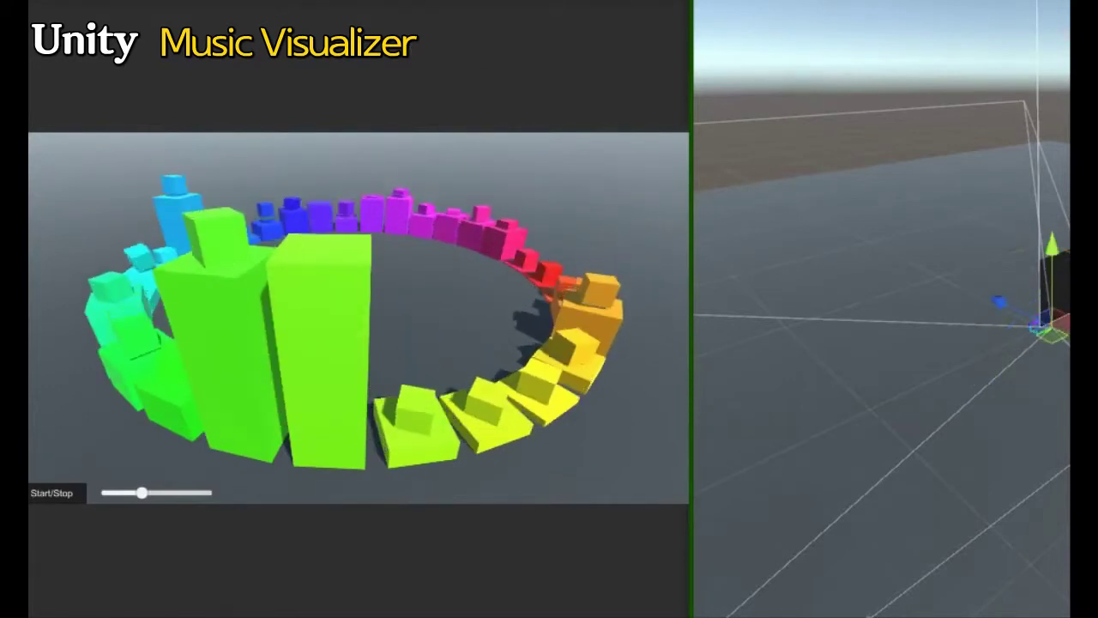
pyautogui.moveTo(1068, 322)
pyautogui.mouseDown()
pyautogui.moveTo(1020, 304)
pyautogui.moveTo(1043, 321)
pyautogui.mouseUp()
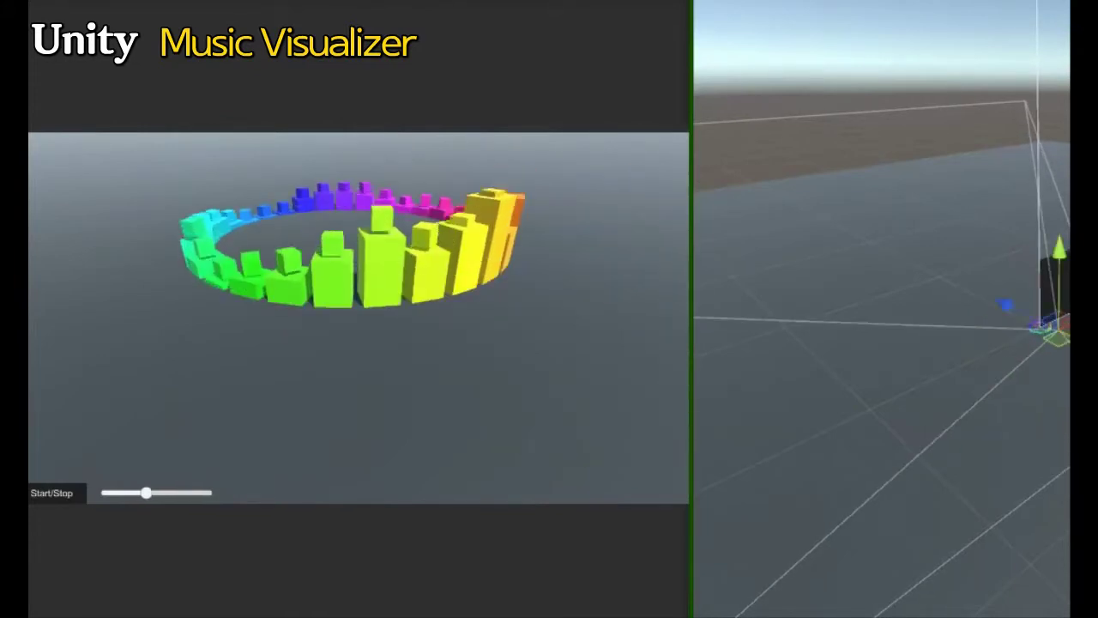
pyautogui.moveTo(1060, 277); pyautogui.dragTo(1062, 259)
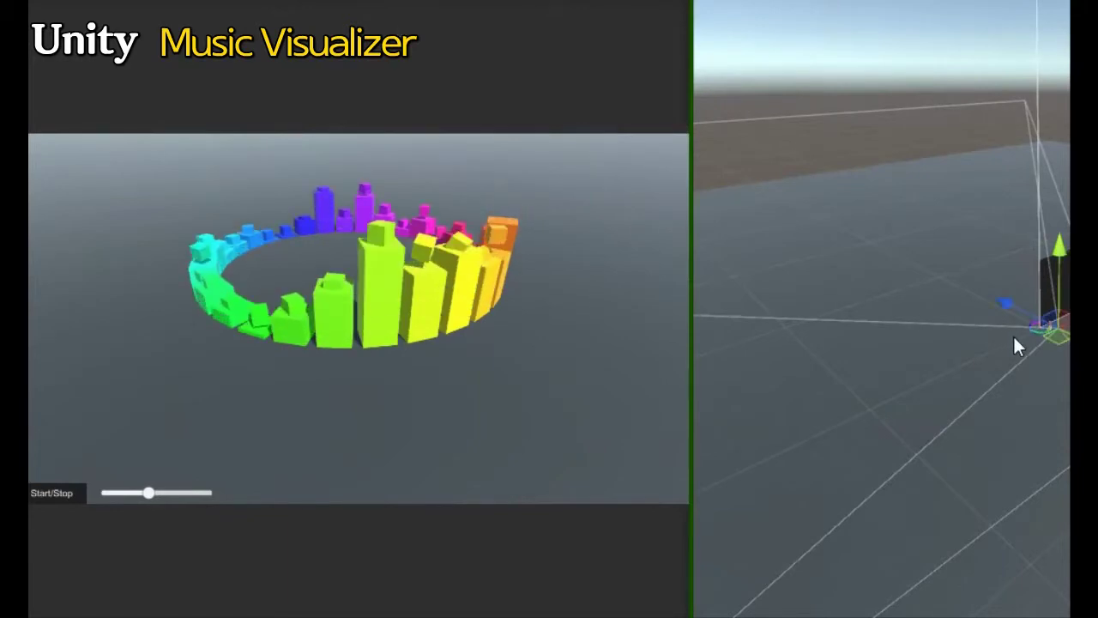
pyautogui.scroll(5, 1013, 335)
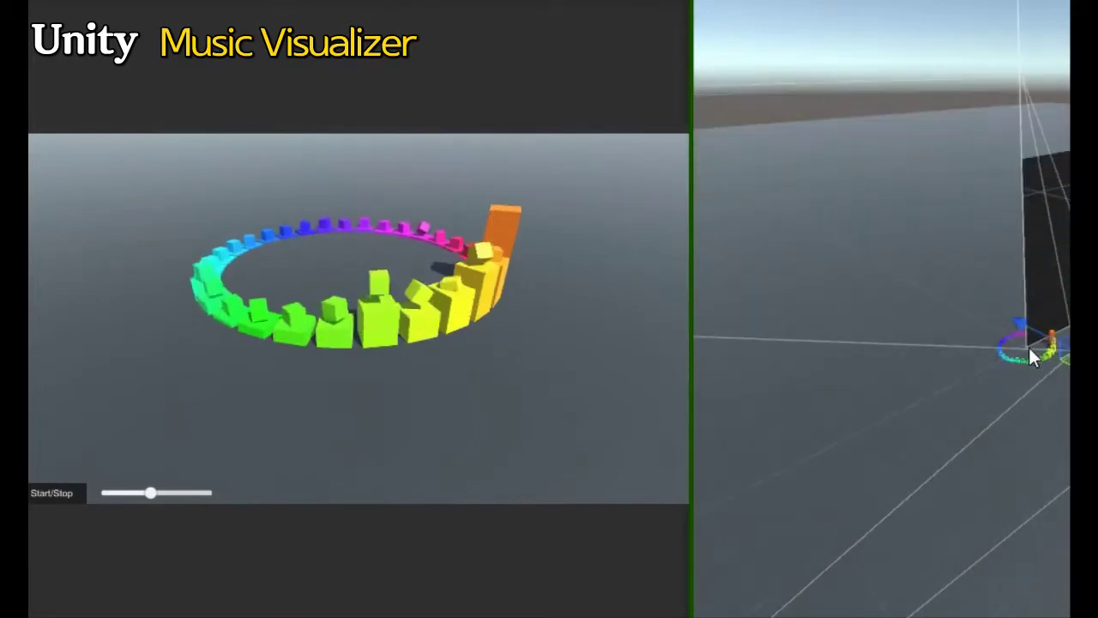
pyautogui.scroll(2, 1026, 345)
pyautogui.scroll(2, 1001, 362)
pyautogui.scroll(2, 999, 364)
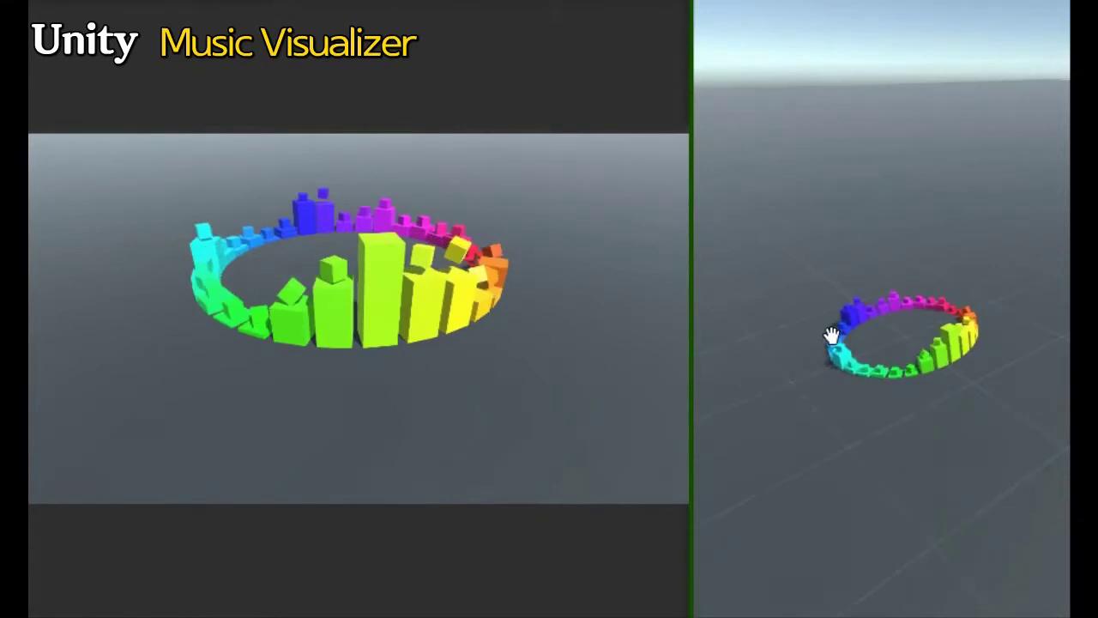
# - Widen the Scene view, then orbit and zoom its camera toward the pulsing ring
pyautogui.moveTo(695, 334); pyautogui.dragTo(473, 343)
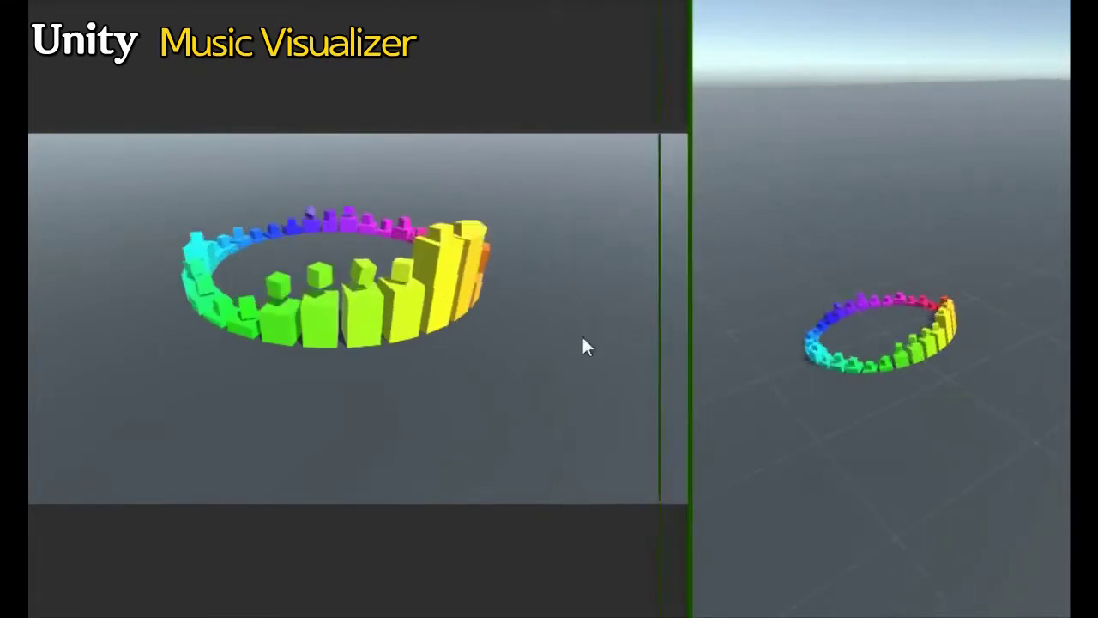
pyautogui.moveTo(846, 318)
pyautogui.mouseDown(button='right')
pyautogui.moveTo(892, 333)
pyautogui.moveTo(882, 336)
pyautogui.mouseUp(button='right')
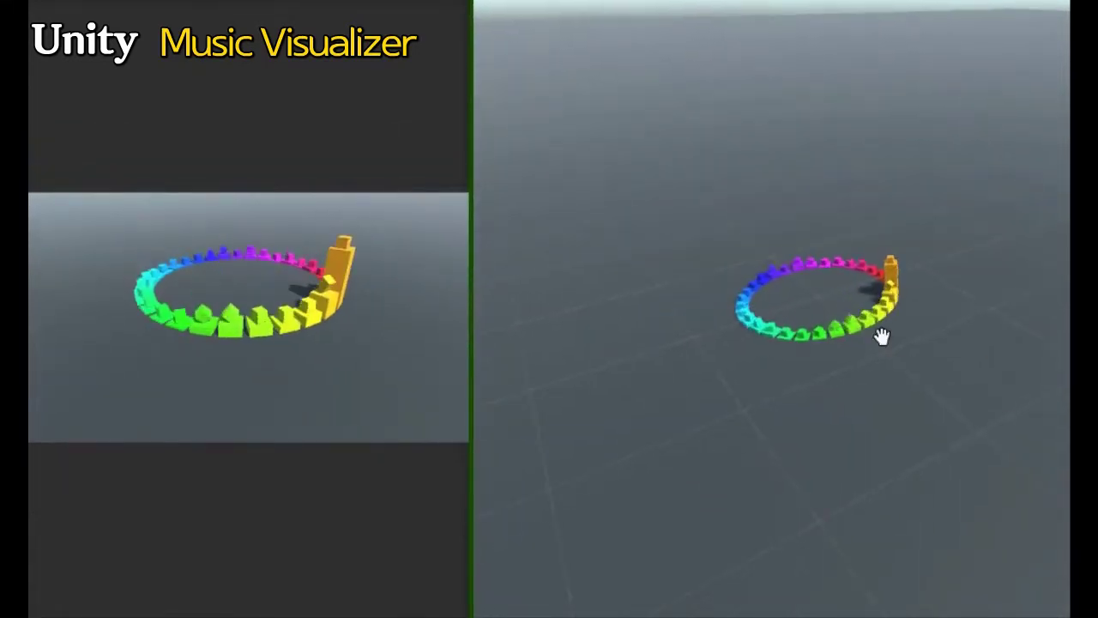
pyautogui.scroll(2, 880, 332)
pyautogui.scroll(3, 883, 336)
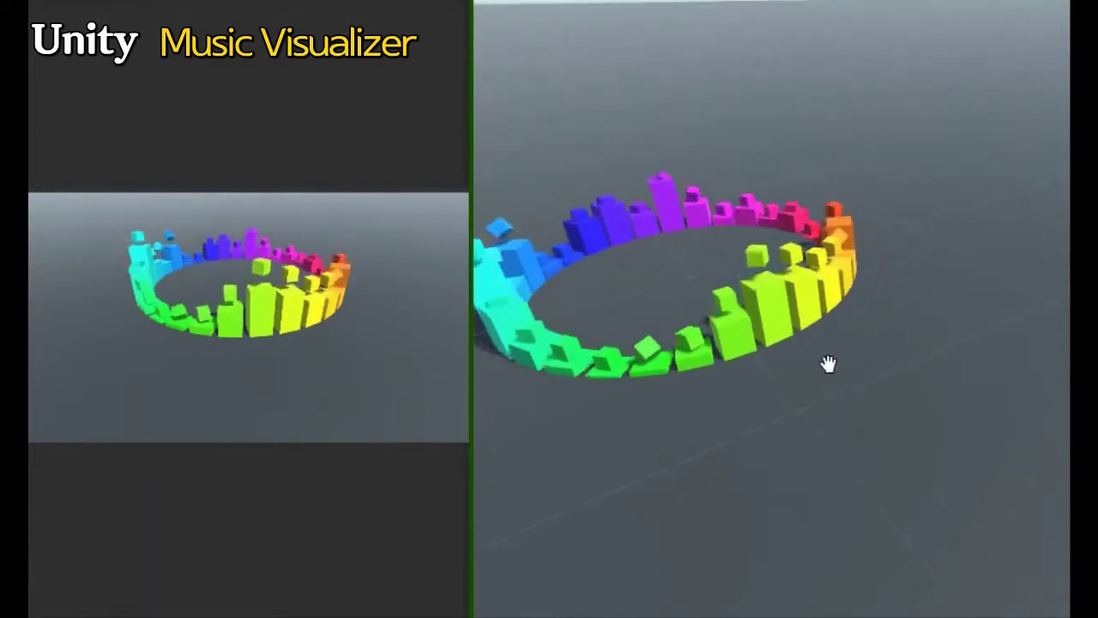
pyautogui.moveTo(828, 364)
pyautogui.mouseDown(button='right')
pyautogui.moveTo(794, 352)
pyautogui.moveTo(922, 354)
pyautogui.mouseUp(button='right')
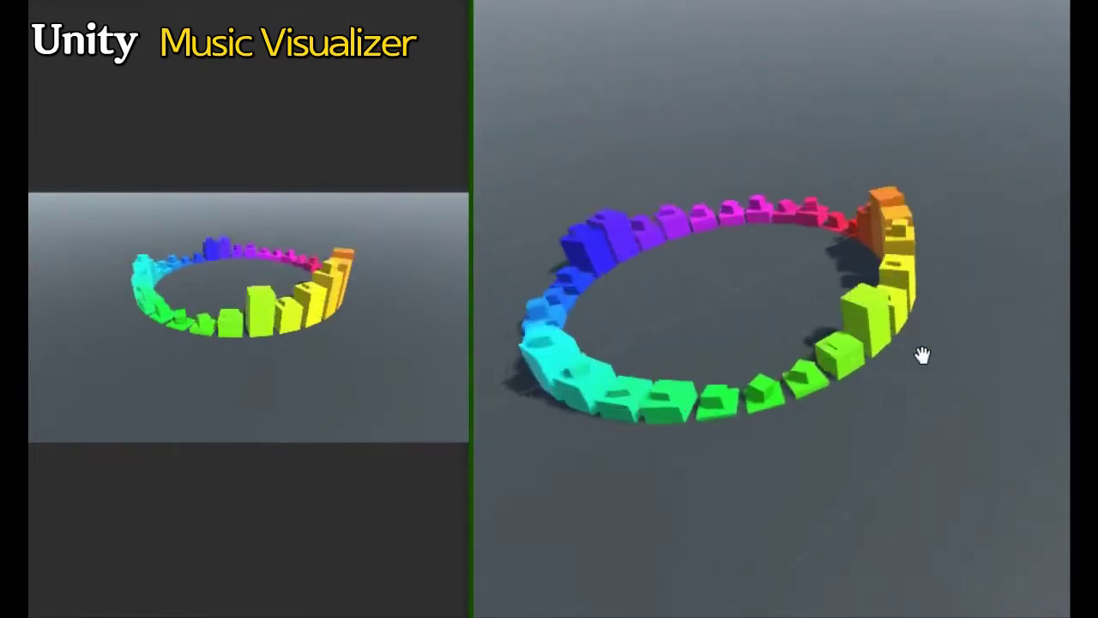
pyautogui.moveTo(678, 255); pyautogui.dragTo(799, 346, button='right')
pyautogui.scroll(-3, 903, 358)
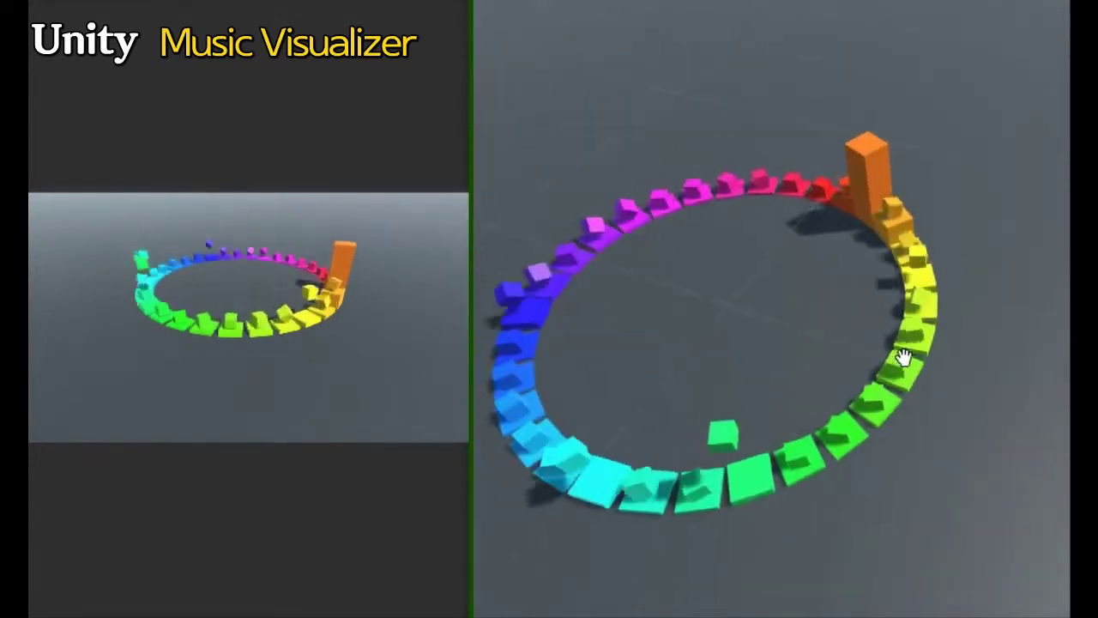
pyautogui.scroll(3, 772, 314)
# - Orbit and pan the Scene camera to enlarge and reposition the ring in view
pyautogui.moveTo(786, 289); pyautogui.dragTo(888, 319, button='middle')
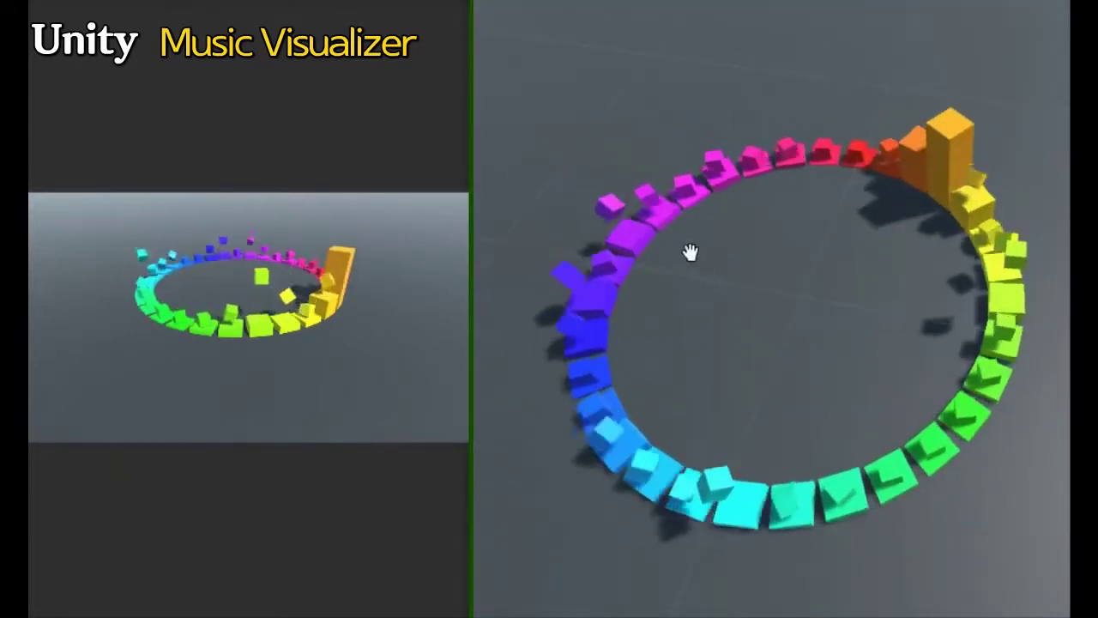
pyautogui.moveTo(689, 248); pyautogui.dragTo(841, 321, button='right')
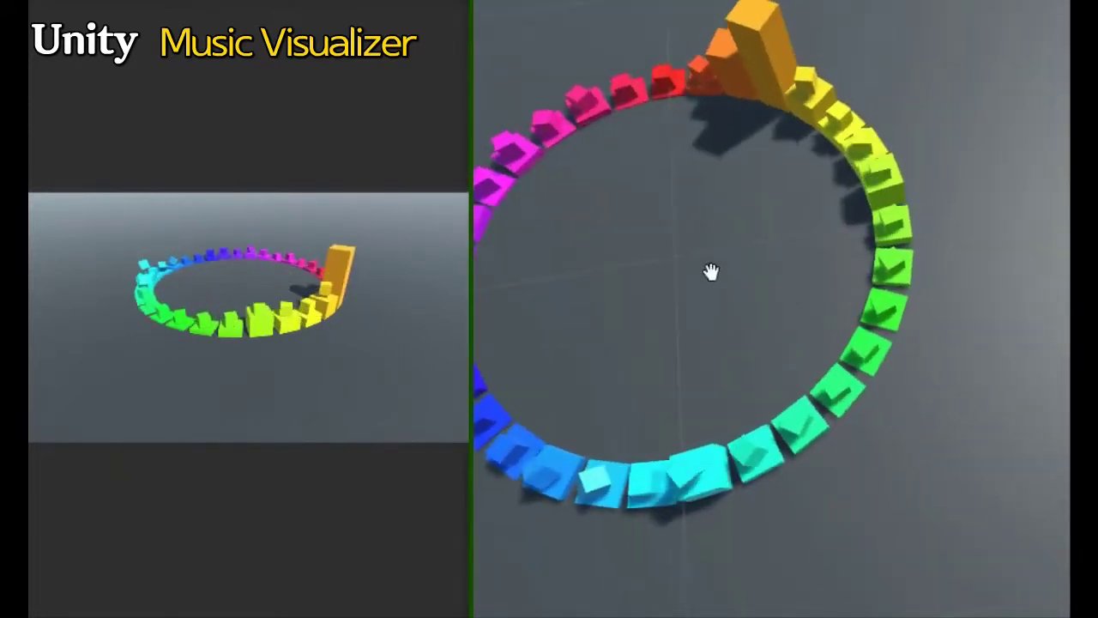
pyautogui.moveTo(711, 272); pyautogui.dragTo(888, 342, button='middle')
pyautogui.moveTo(745, 259); pyautogui.dragTo(857, 311, button='right')
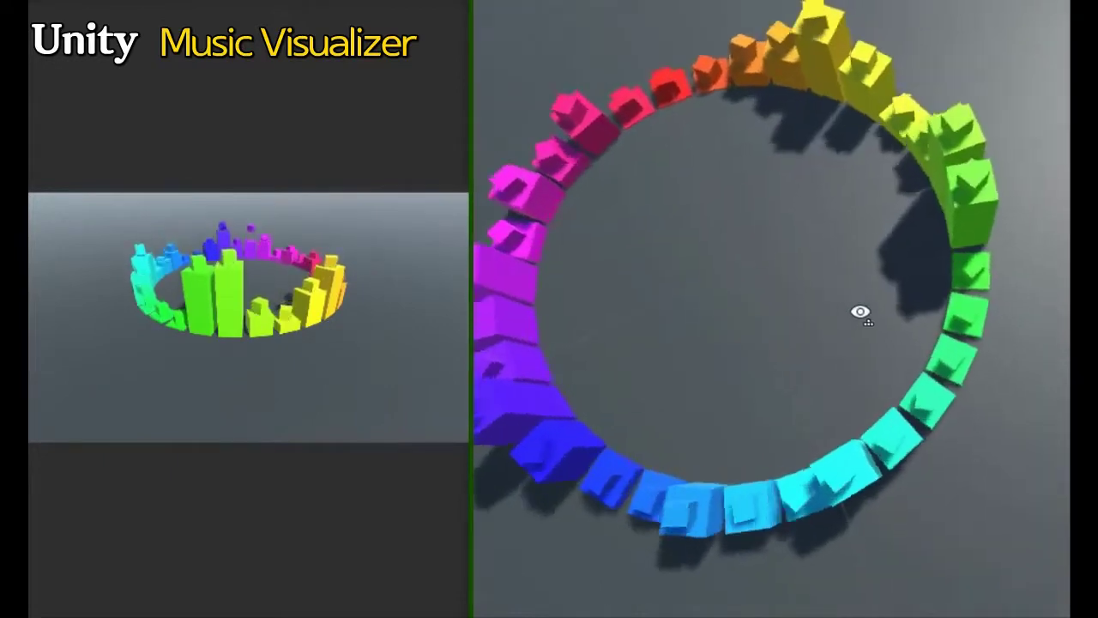
pyautogui.moveTo(723, 334); pyautogui.dragTo(827, 344, button='middle')
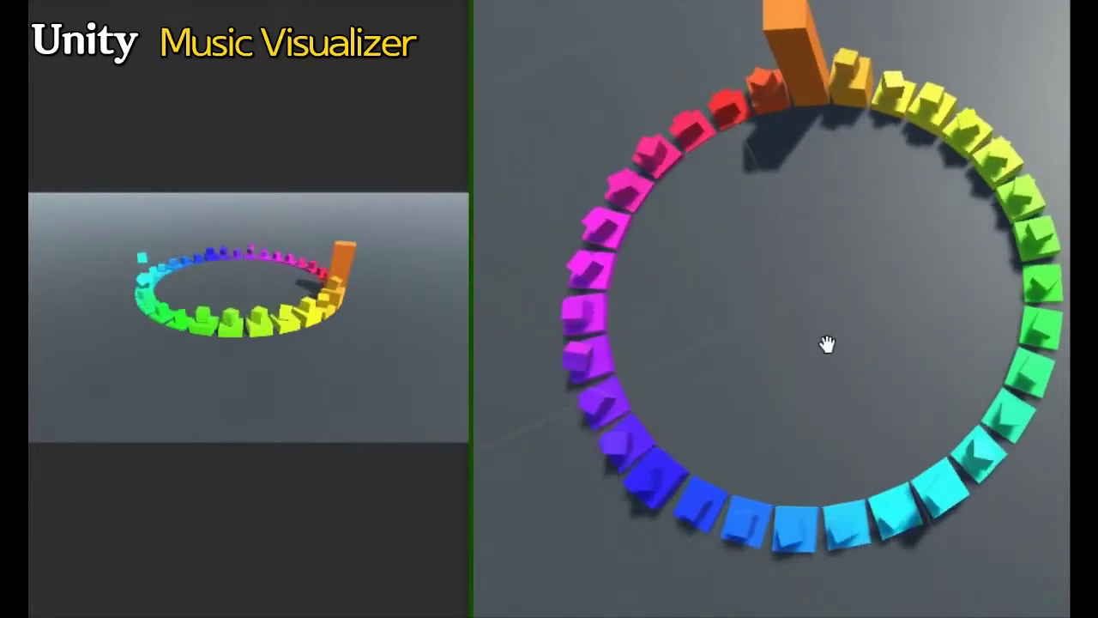
pyautogui.moveTo(777, 279); pyautogui.dragTo(755, 310, button='middle')
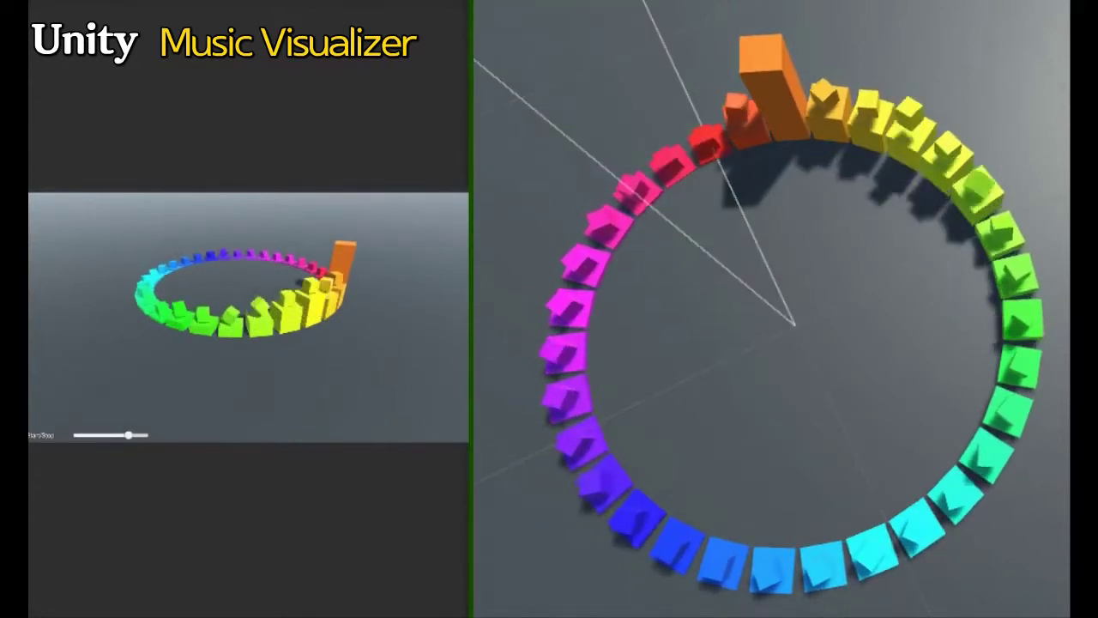
# - Drag the slider down near its minimum, resize the Game/Scene split, and stop Play with Ctrl+P
pyautogui.click(50, 433)
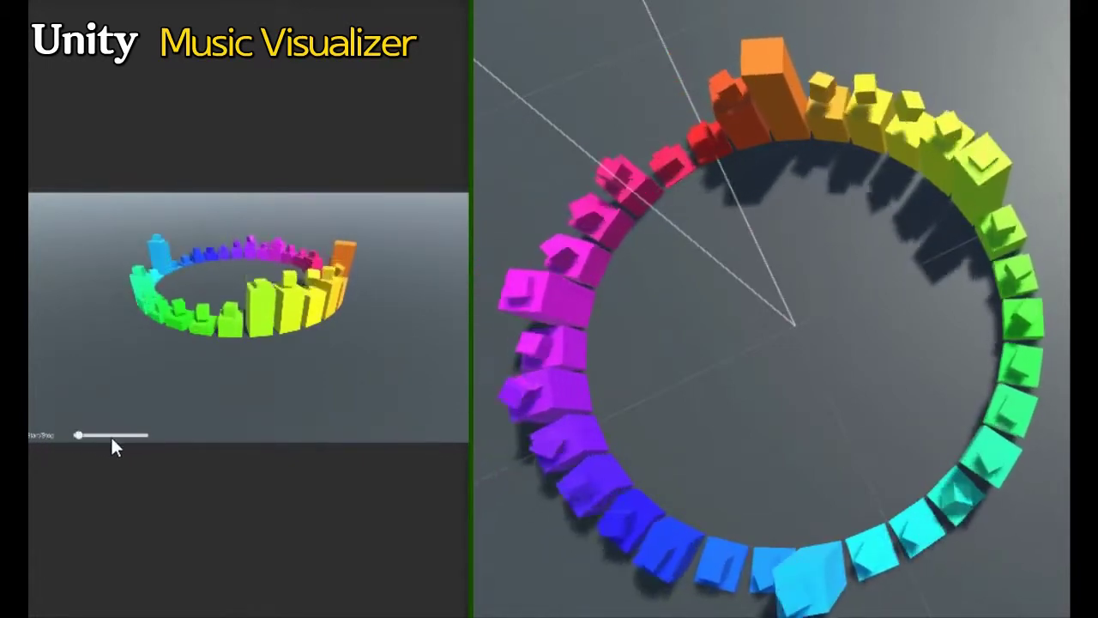
pyautogui.moveTo(91, 434); pyautogui.dragTo(108, 445)
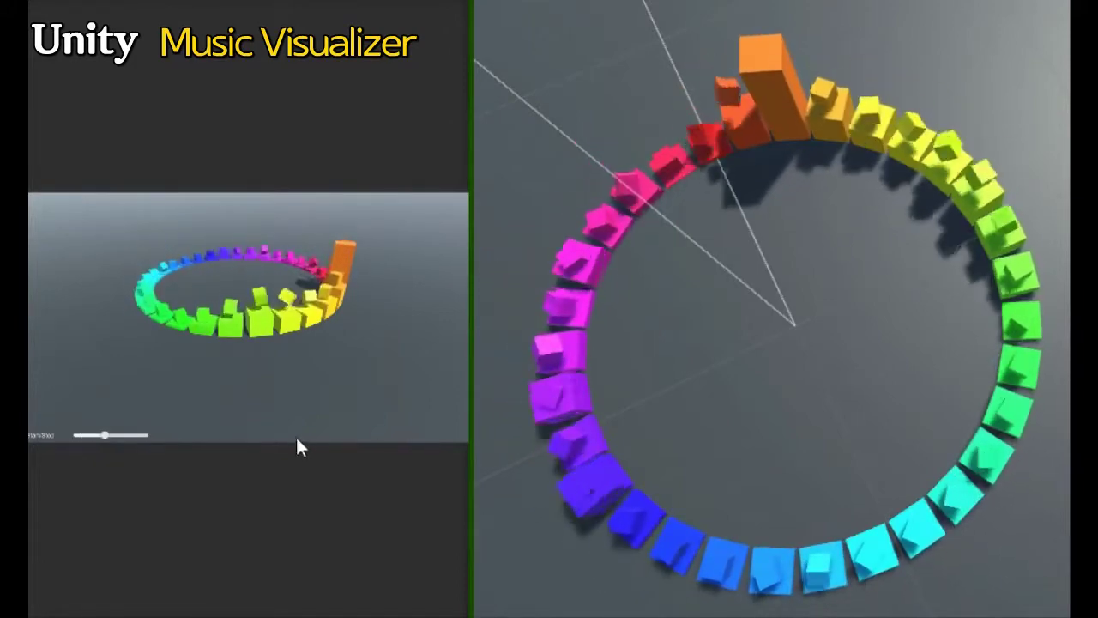
pyautogui.moveTo(470, 417)
pyautogui.mouseDown()
pyautogui.moveTo(579, 429)
pyautogui.moveTo(636, 455)
pyautogui.mouseUp()
pyautogui.moveTo(154, 478); pyautogui.dragTo(120, 481)
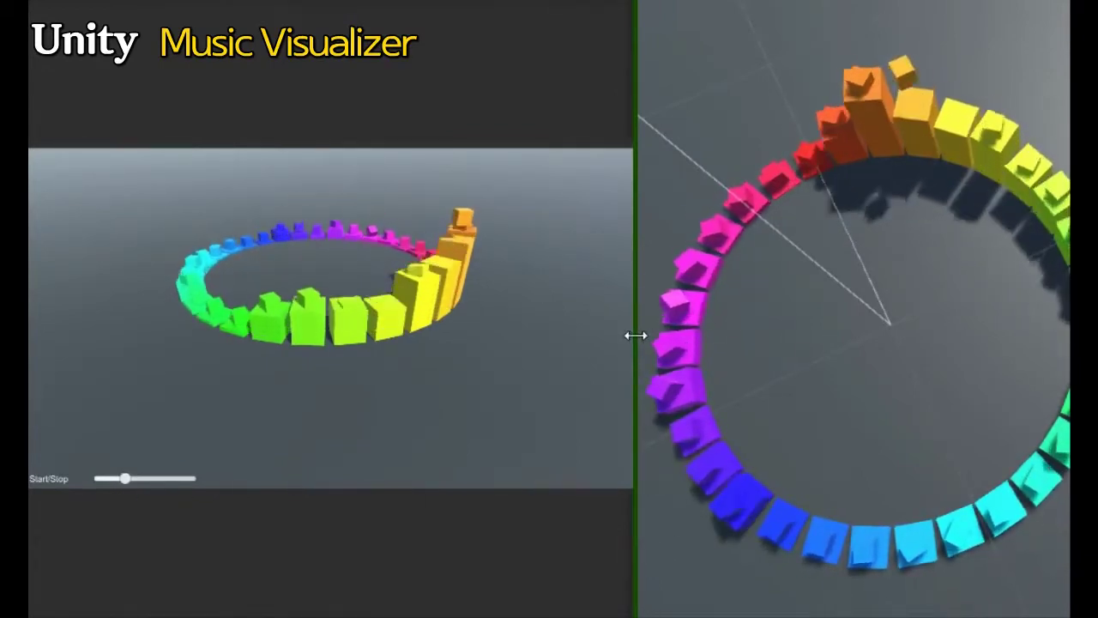
pyautogui.moveTo(636, 331); pyautogui.dragTo(395, 363)
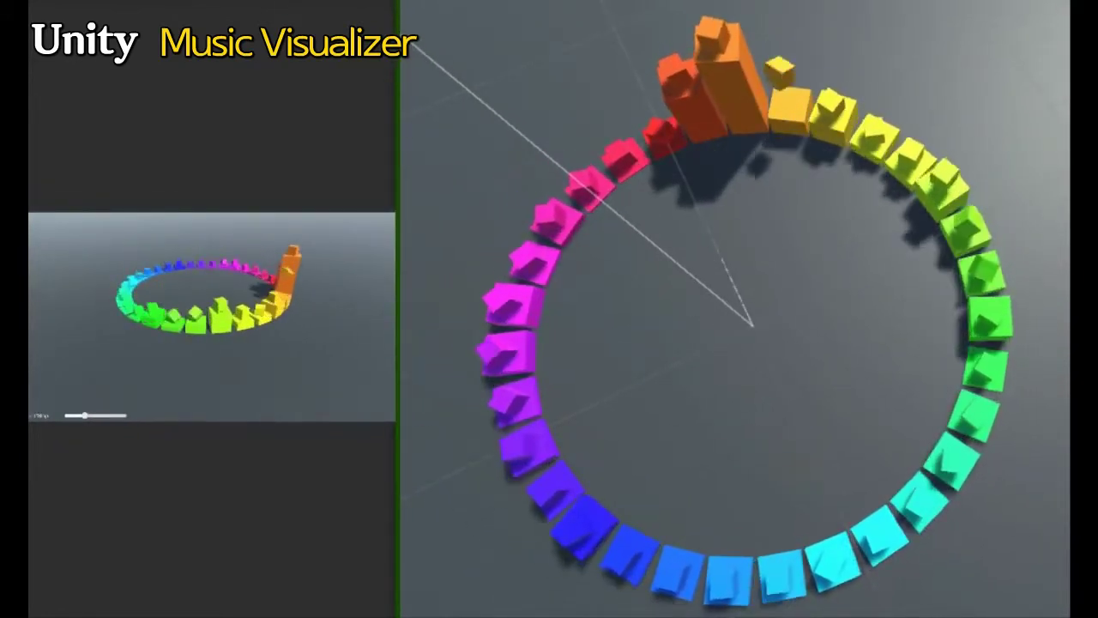
pyautogui.hotkey('ctrl', 'p')
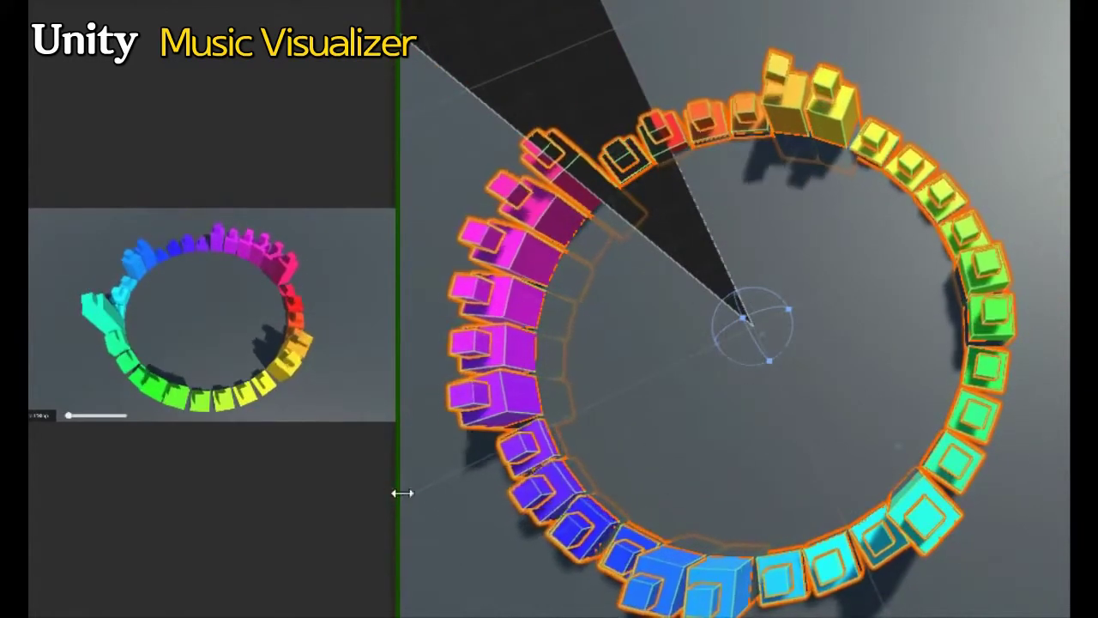
# - Resize the Game/Scene split and orbit the Scene camera to centre the ring, widening the Game view
pyautogui.moveTo(403, 492); pyautogui.dragTo(812, 496)
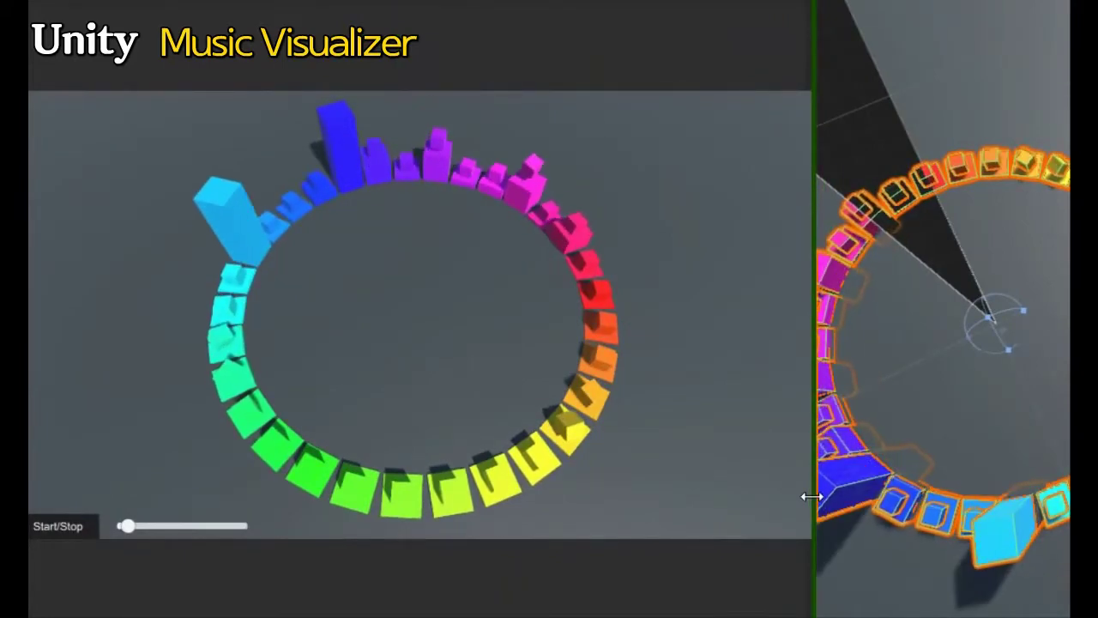
pyautogui.moveTo(812, 496); pyautogui.dragTo(570, 532)
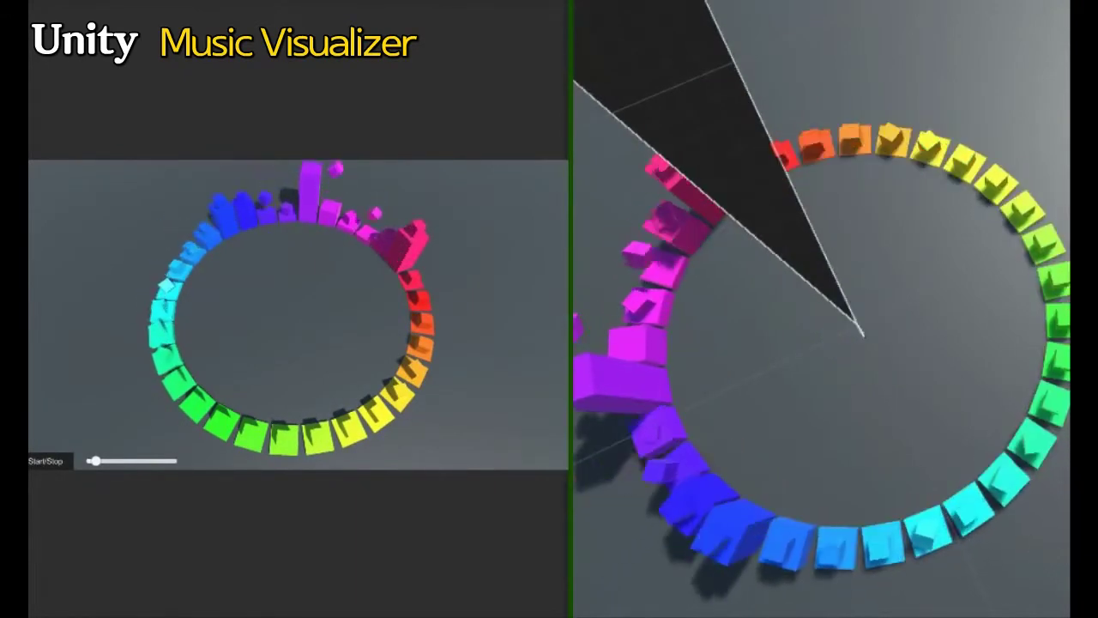
pyautogui.moveTo(879, 316)
pyautogui.keyDown('alt'); pyautogui.mouseDown()
pyautogui.moveTo(678, 310)
pyautogui.moveTo(744, 319)
pyautogui.moveTo(709, 345)
pyautogui.mouseUp(); pyautogui.keyUp('alt')
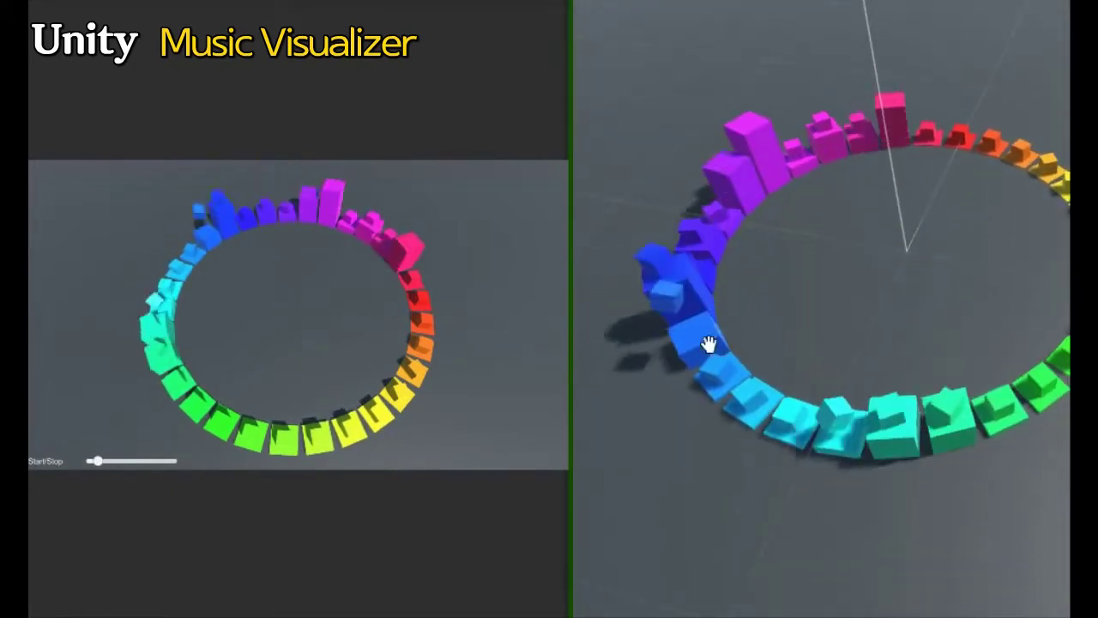
pyautogui.moveTo(569, 358); pyautogui.dragTo(473, 348)
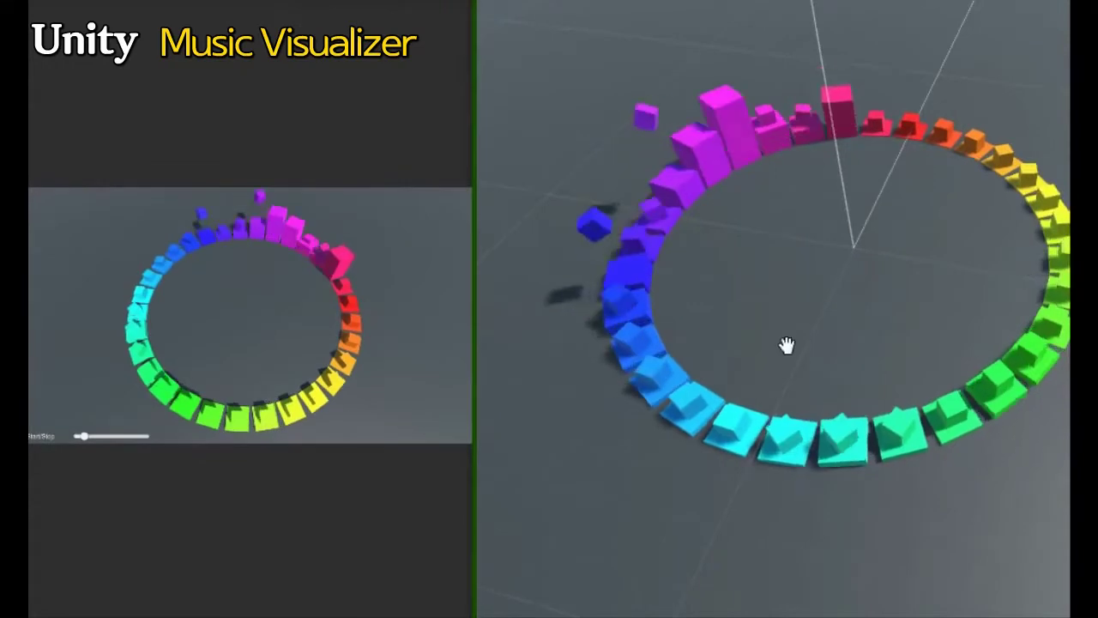
pyautogui.moveTo(784, 345)
pyautogui.keyDown('alt'); pyautogui.mouseDown()
pyautogui.moveTo(678, 360)
pyautogui.moveTo(789, 421)
pyautogui.moveTo(777, 378)
pyautogui.mouseUp(); pyautogui.keyUp('alt')
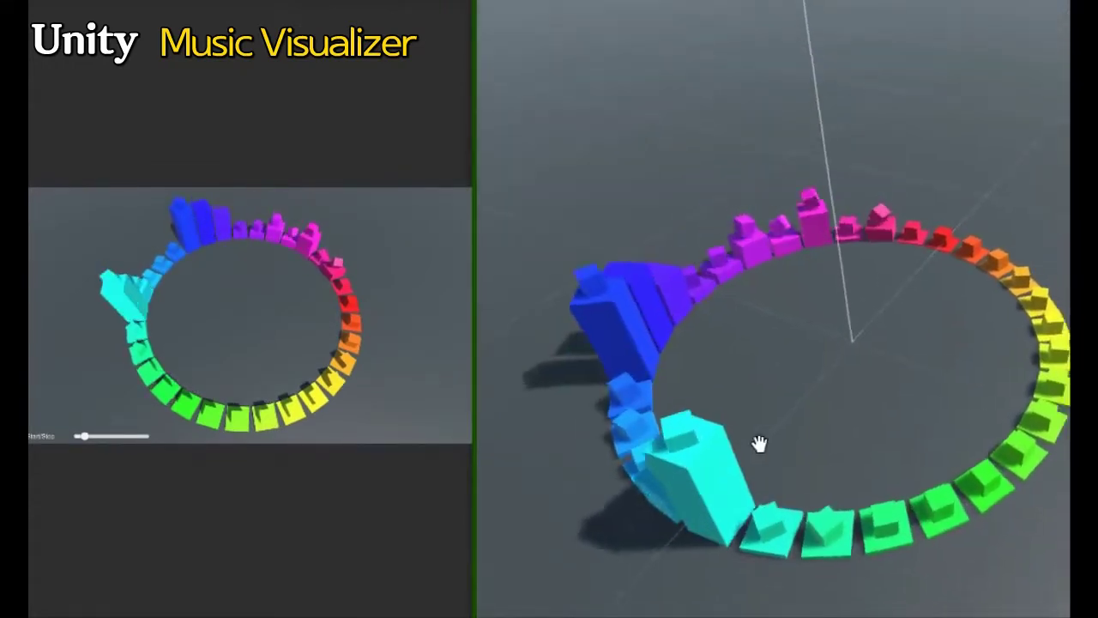
pyautogui.moveTo(759, 443)
pyautogui.keyDown('alt'); pyautogui.mouseDown()
pyautogui.moveTo(878, 446)
pyautogui.moveTo(887, 517)
pyautogui.moveTo(733, 385)
pyautogui.moveTo(738, 393)
pyautogui.mouseUp(); pyautogui.keyUp('alt')
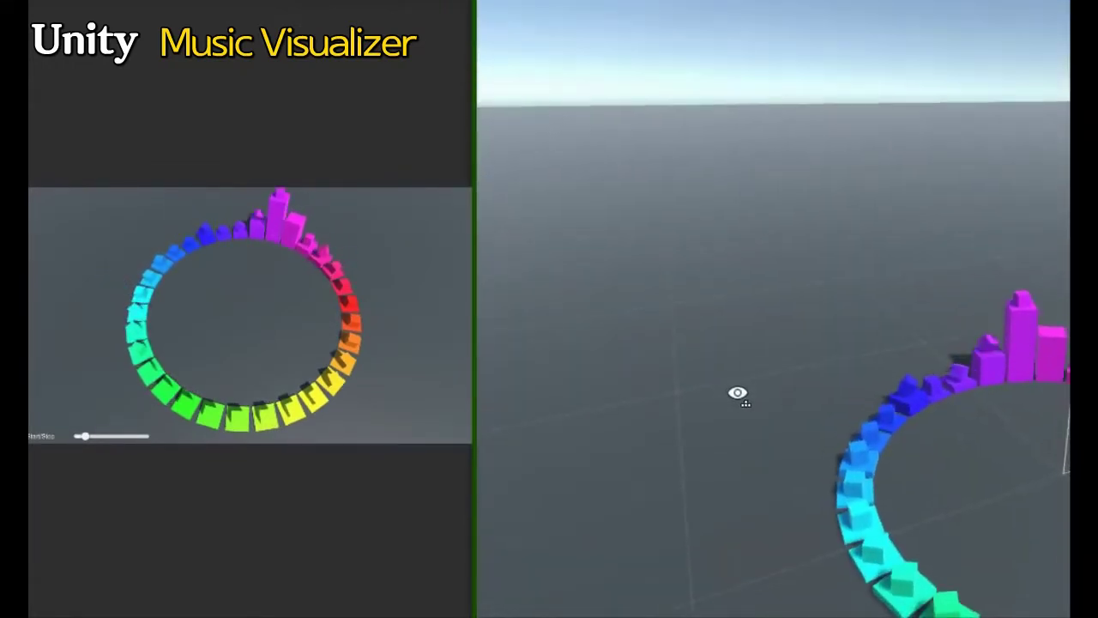
pyautogui.moveTo(815, 428)
pyautogui.mouseDown(button='middle')
pyautogui.moveTo(581, 311)
pyautogui.moveTo(520, 254)
pyautogui.mouseUp(button='middle')
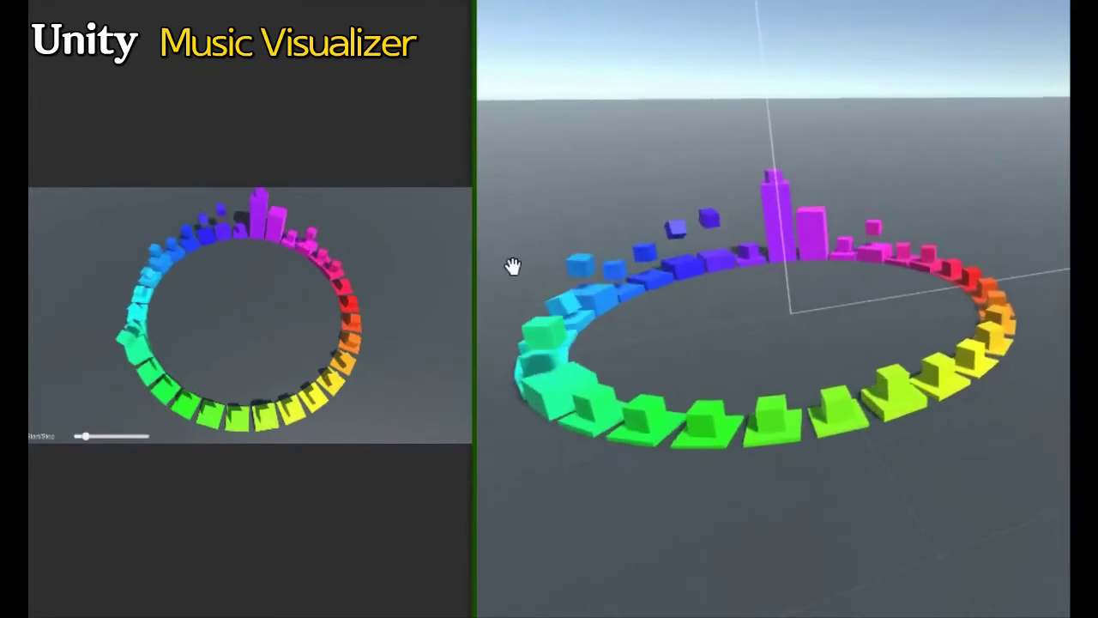
pyautogui.moveTo(664, 323)
pyautogui.mouseDown(button='middle')
pyautogui.moveTo(726, 368)
pyautogui.moveTo(592, 328)
pyautogui.mouseUp(button='middle')
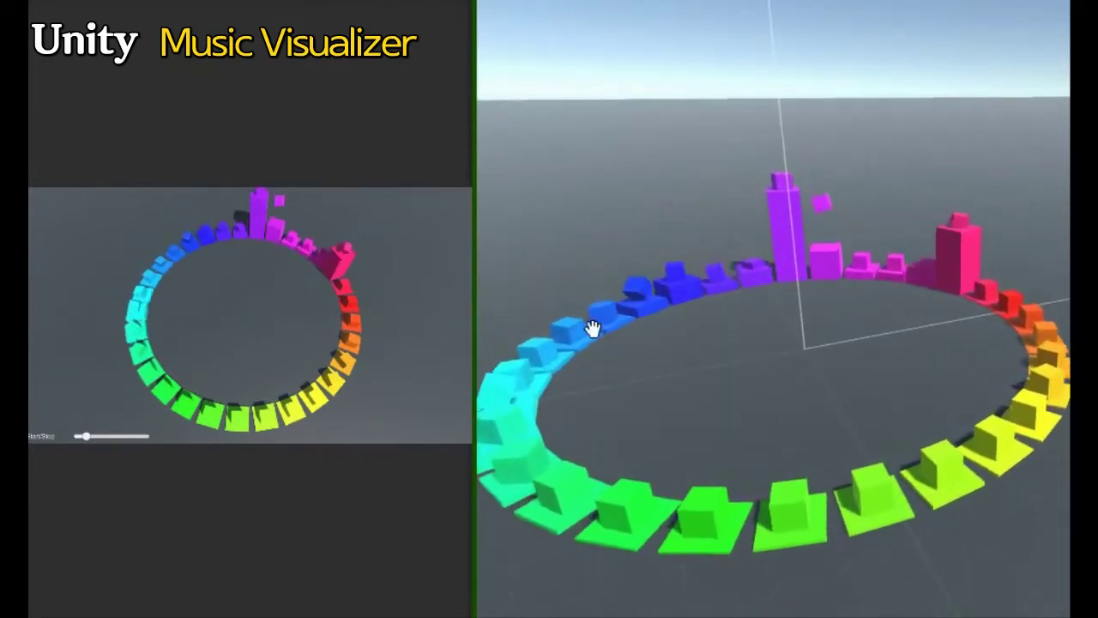
pyautogui.moveTo(478, 292); pyautogui.dragTo(483, 292)
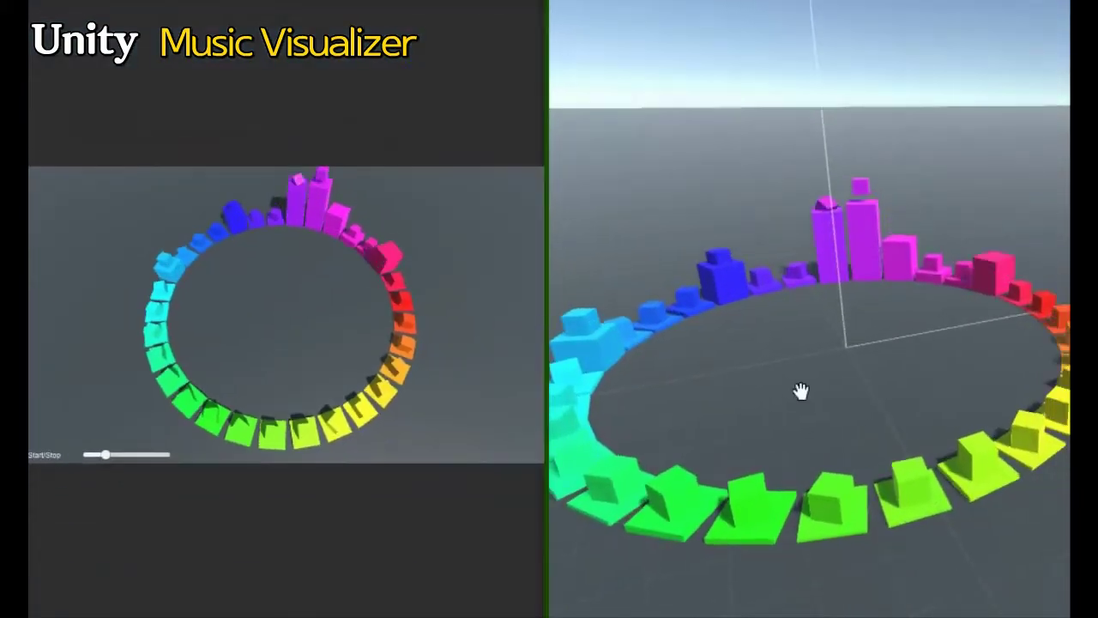
# - Orbit the Scene camera to ground level with the tall purple bars in front, then widen the Scene view
pyautogui.moveTo(801, 391)
pyautogui.keyDown('alt'); pyautogui.mouseDown()
pyautogui.moveTo(795, 417)
pyautogui.moveTo(782, 413)
pyautogui.mouseUp(); pyautogui.keyUp('alt')
pyautogui.moveTo(797, 398); pyautogui.dragTo(725, 370, button='middle')
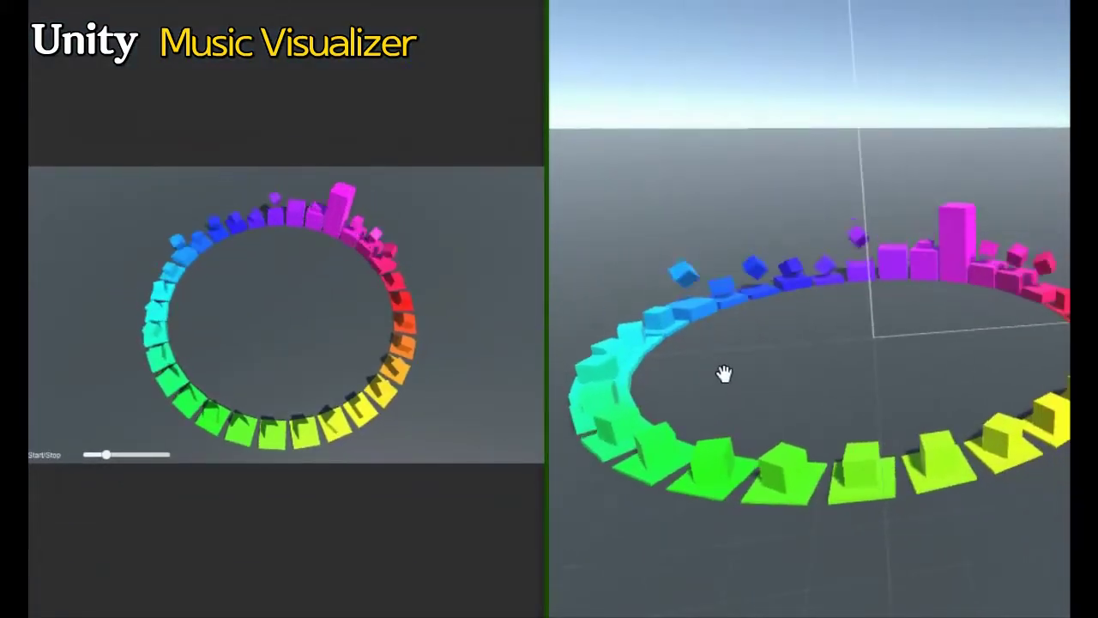
pyautogui.moveTo(847, 336); pyautogui.dragTo(816, 437, button='middle')
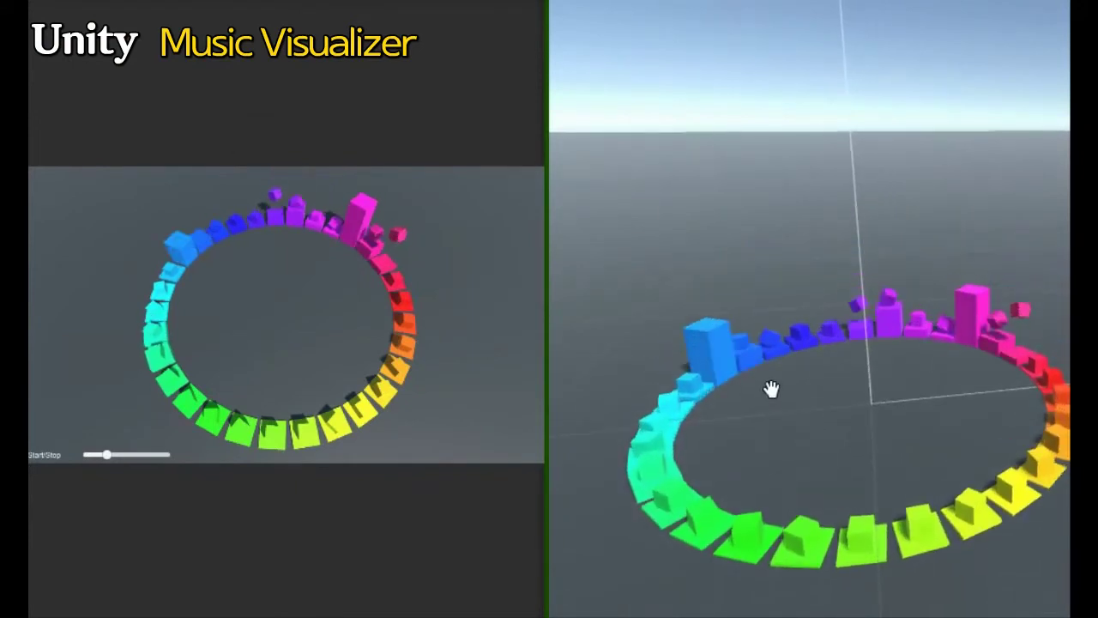
pyautogui.keyDown('alt'); pyautogui.moveTo(770, 387); pyautogui.dragTo(735, 312); pyautogui.keyUp('alt')
pyautogui.moveTo(677, 379); pyautogui.dragTo(628, 235, button='middle')
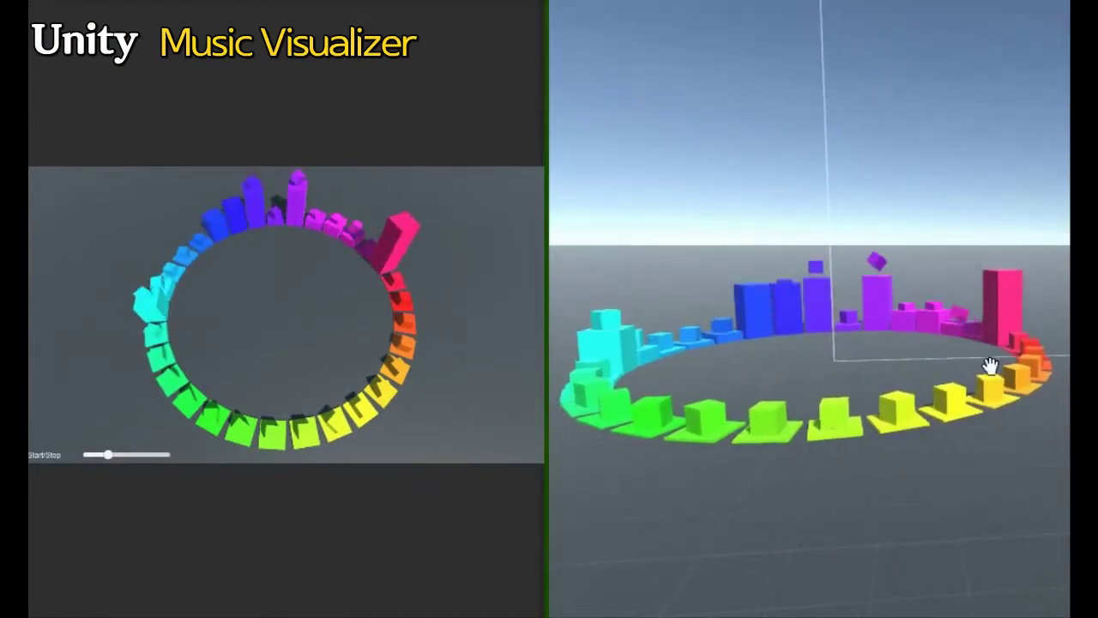
pyautogui.keyDown('alt'); pyautogui.moveTo(990, 366); pyautogui.dragTo(806, 532); pyautogui.keyUp('alt')
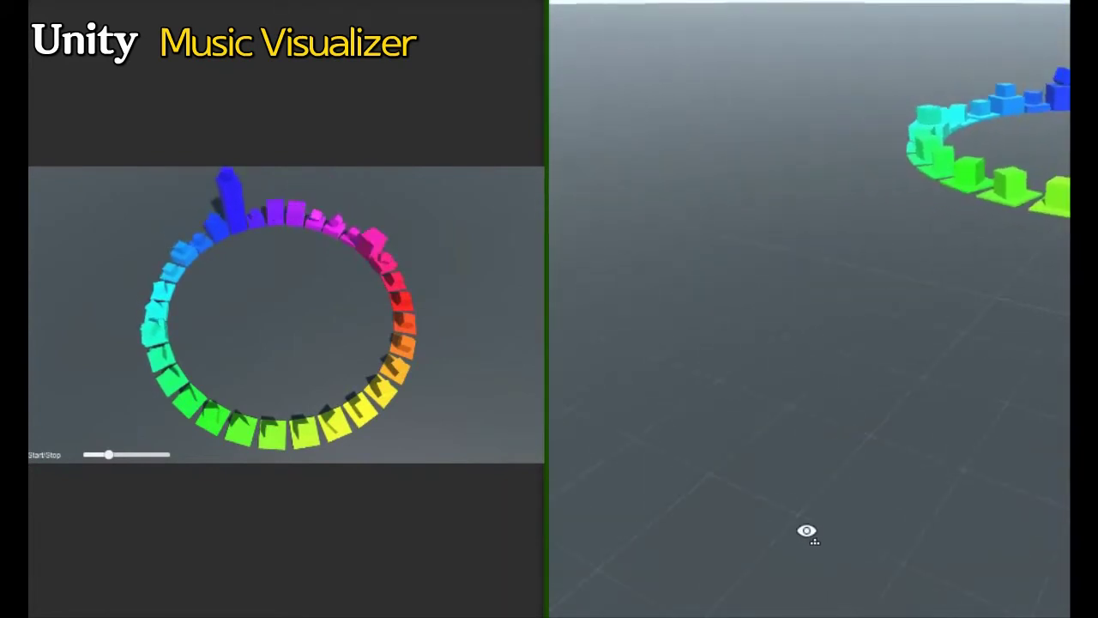
pyautogui.moveTo(961, 274); pyautogui.dragTo(762, 466, button='middle')
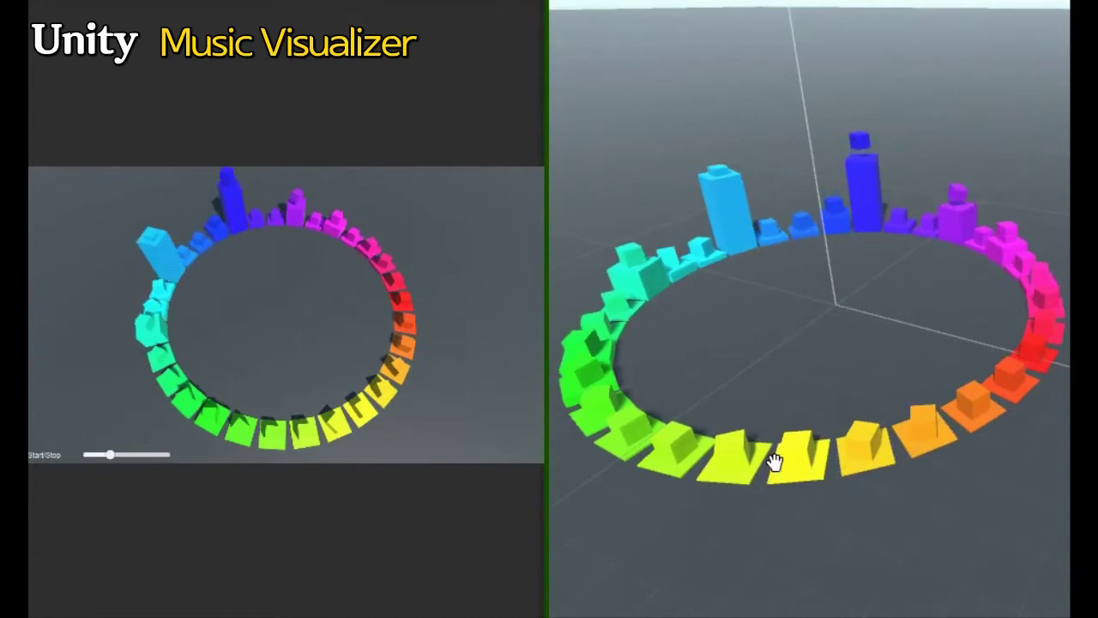
pyautogui.moveTo(820, 428)
pyautogui.keyDown('alt'); pyautogui.mouseDown()
pyautogui.moveTo(761, 409)
pyautogui.moveTo(728, 351)
pyautogui.moveTo(763, 341)
pyautogui.moveTo(948, 380)
pyautogui.moveTo(585, 258)
pyautogui.moveTo(725, 276)
pyautogui.mouseUp(); pyautogui.keyUp('alt')
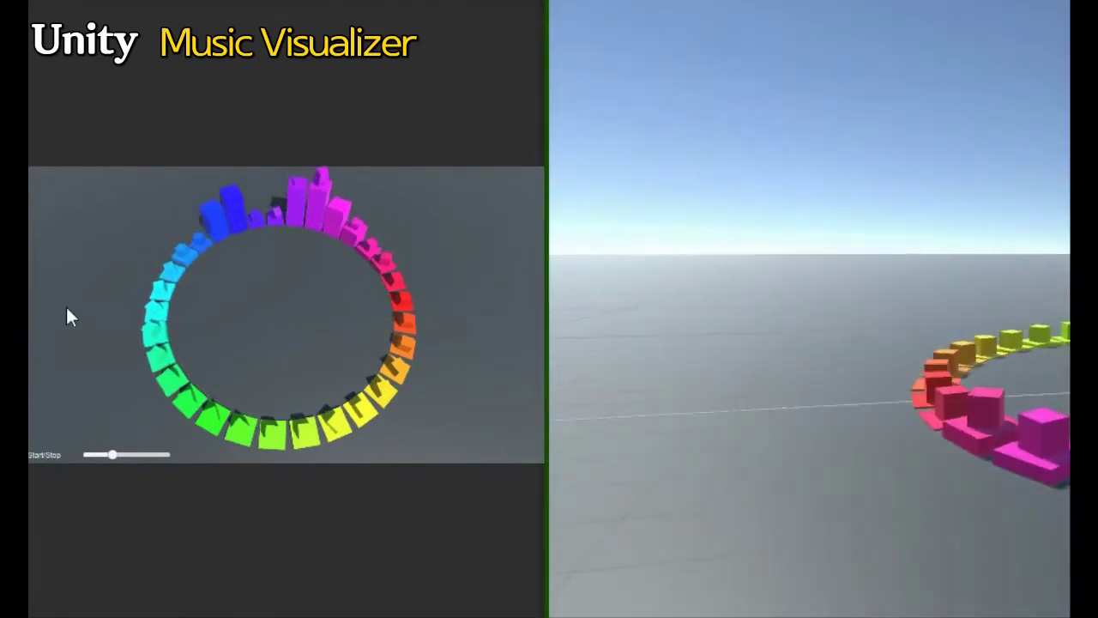
pyautogui.moveTo(608, 333)
pyautogui.mouseDown(button='middle')
pyautogui.moveTo(661, 373)
pyautogui.moveTo(896, 414)
pyautogui.moveTo(871, 428)
pyautogui.mouseUp(button='middle')
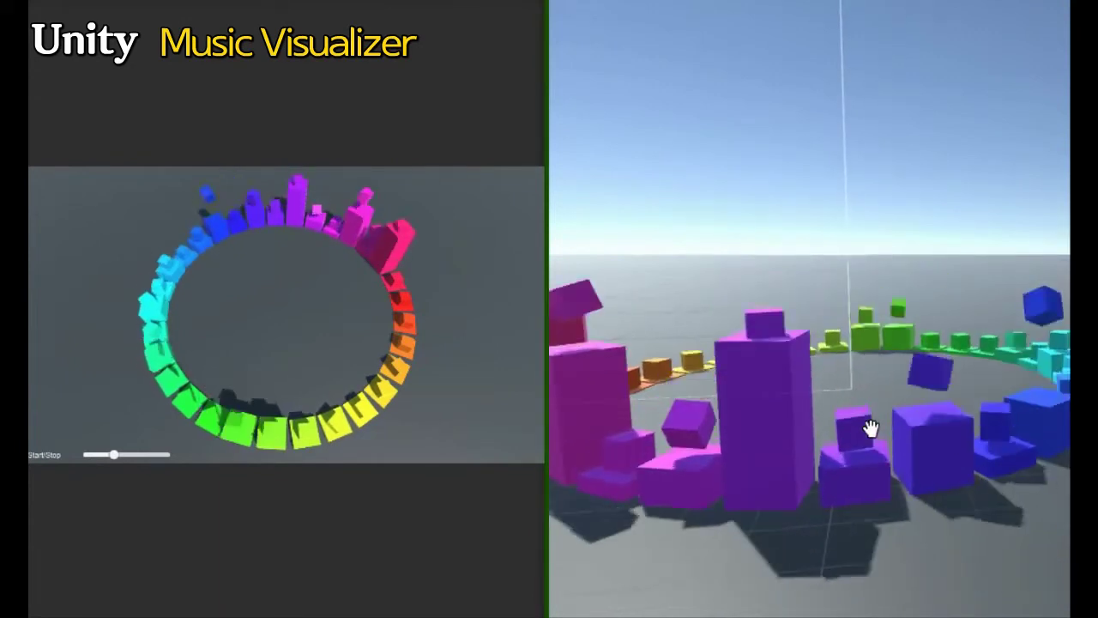
pyautogui.moveTo(546, 399); pyautogui.dragTo(397, 427)
pyautogui.moveTo(674, 431)
pyautogui.mouseDown(button='middle')
pyautogui.moveTo(723, 417)
pyautogui.moveTo(697, 415)
pyautogui.mouseUp(button='middle')
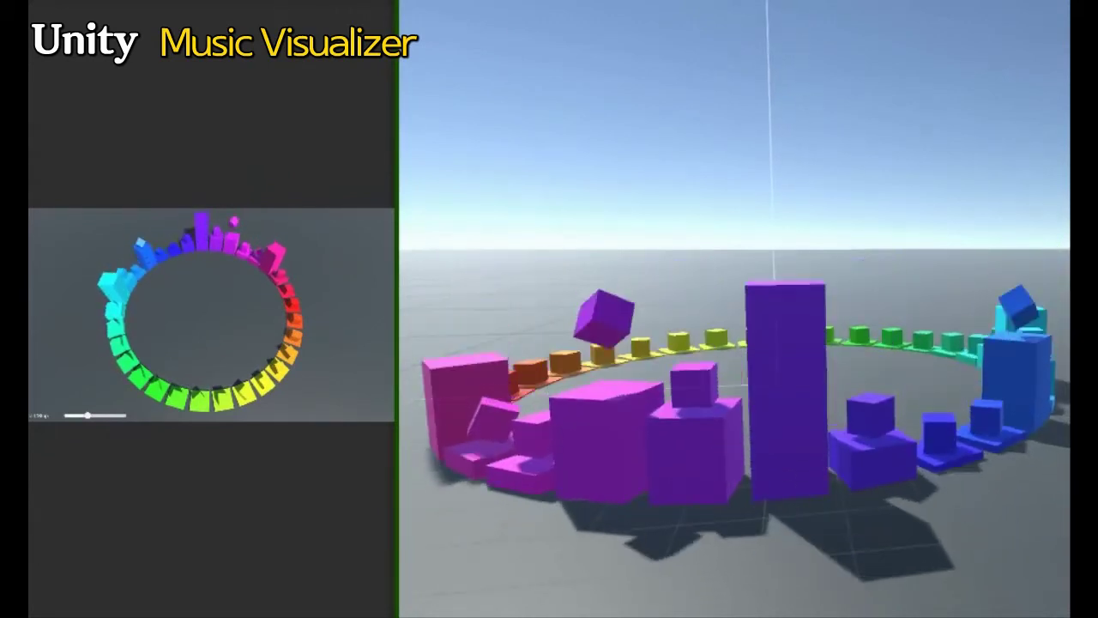